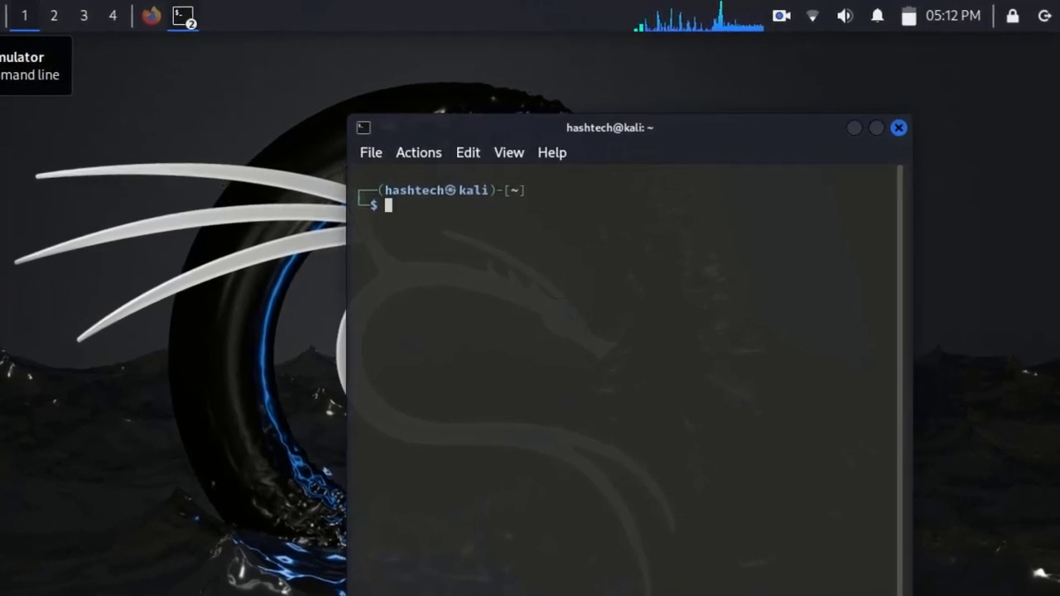
Step: Check the installed Python version with sudo python3 --version, entering the account password at the sudo prompt
{"action": "type", "text": "sudo"}
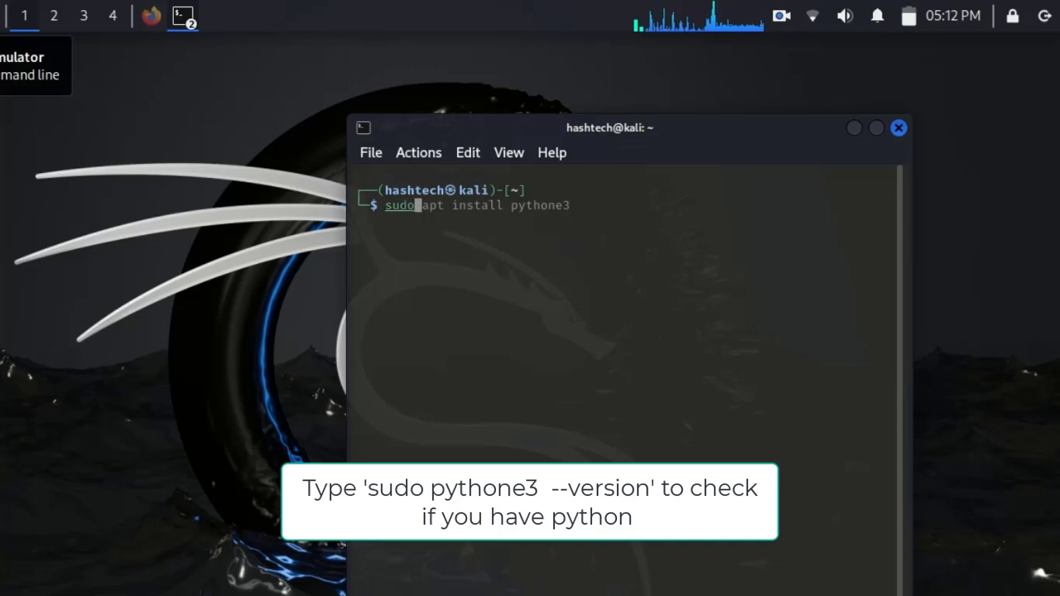
{"action": "type", "text": " py"}
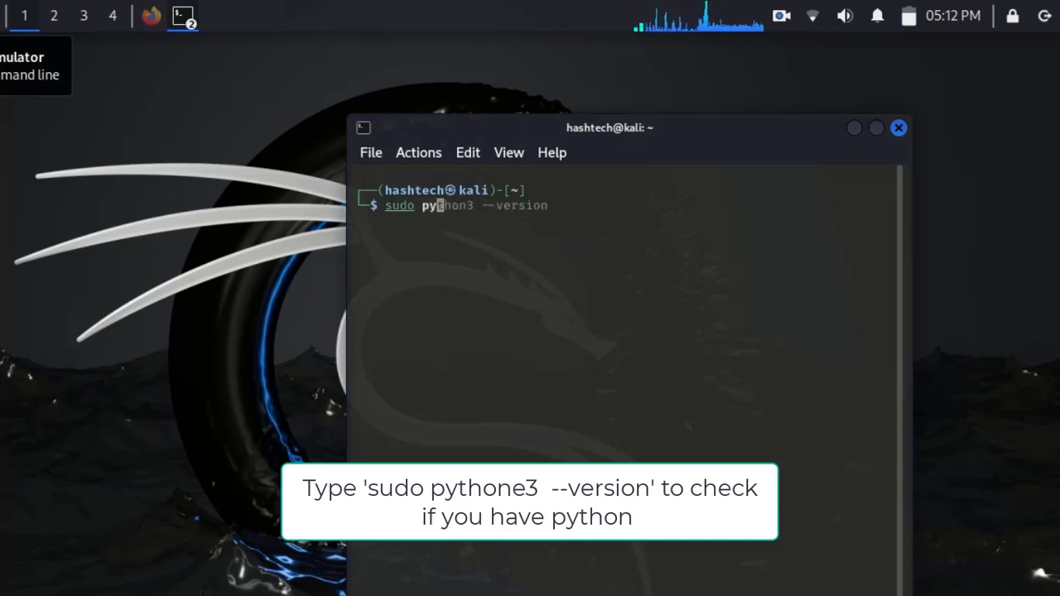
{"action": "type", "text": "thone"}
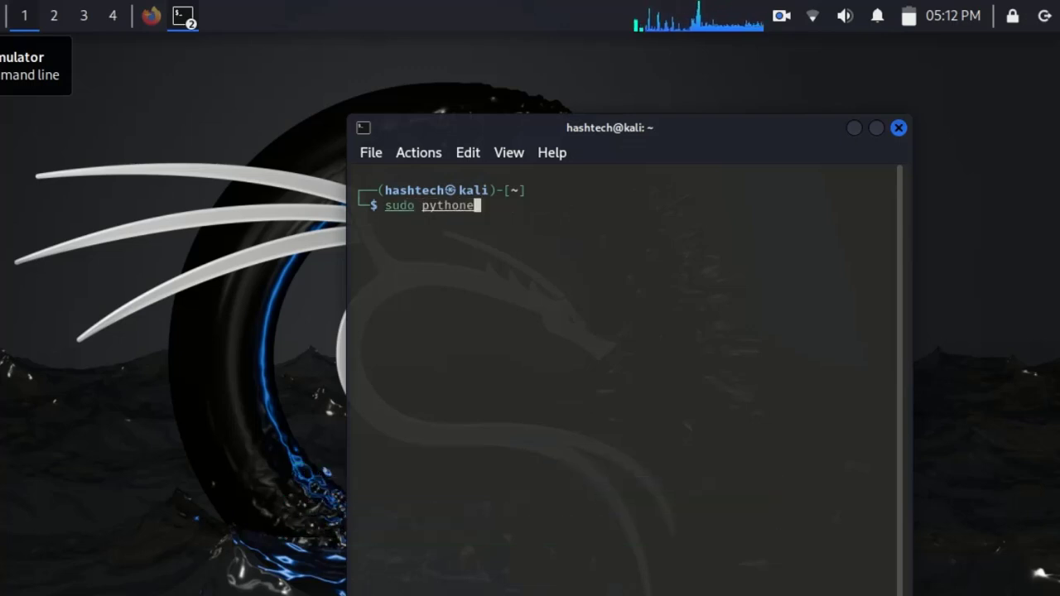
{"action": "key", "text": "BackSpace"}
{"action": "type", "text": "3"}
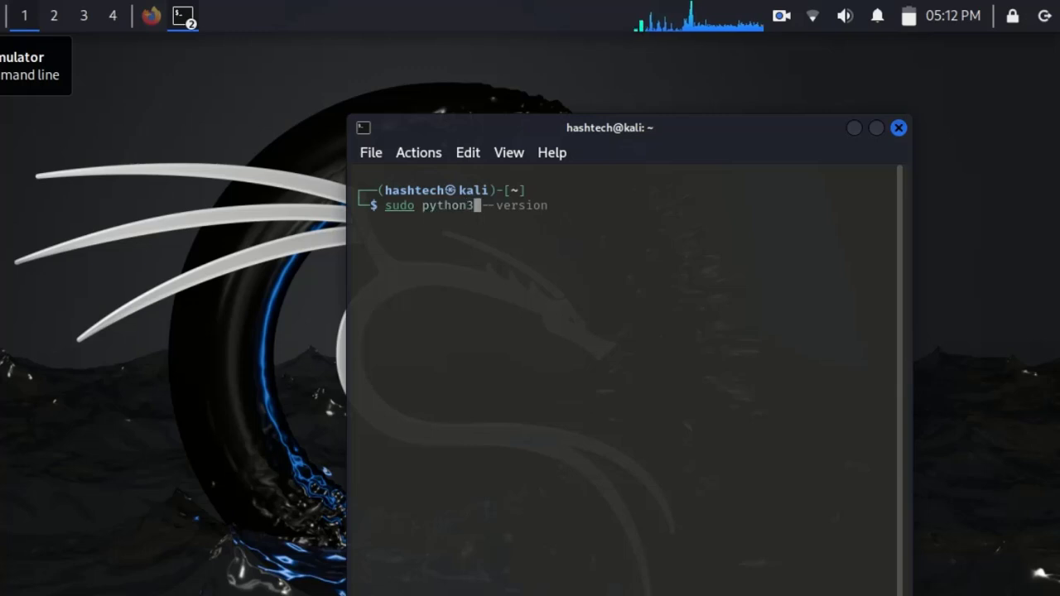
{"action": "type", "text": " --"}
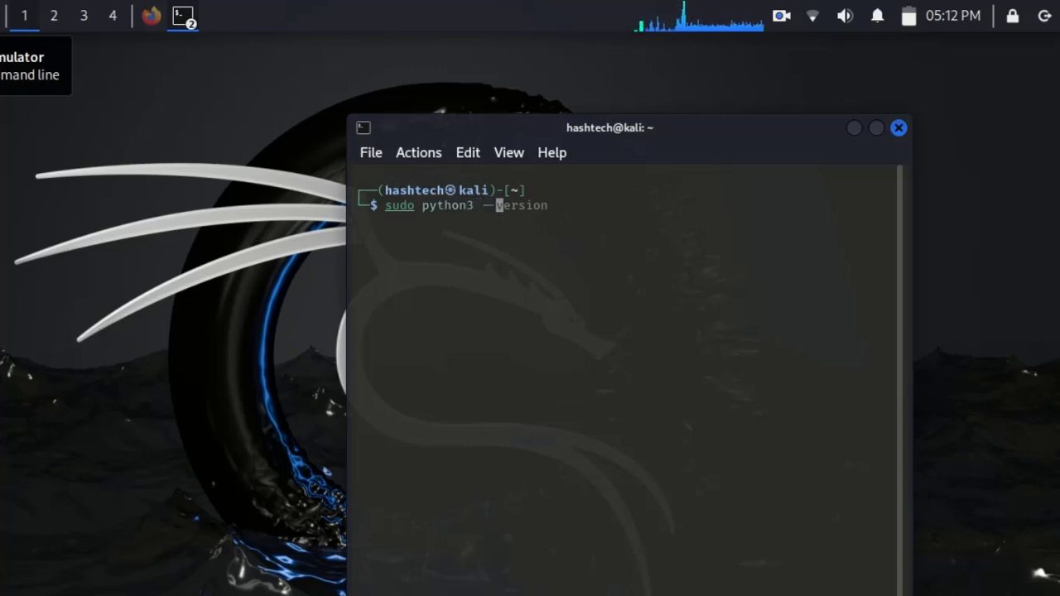
{"action": "key", "text": "Right"}
{"action": "key", "text": "Return"}
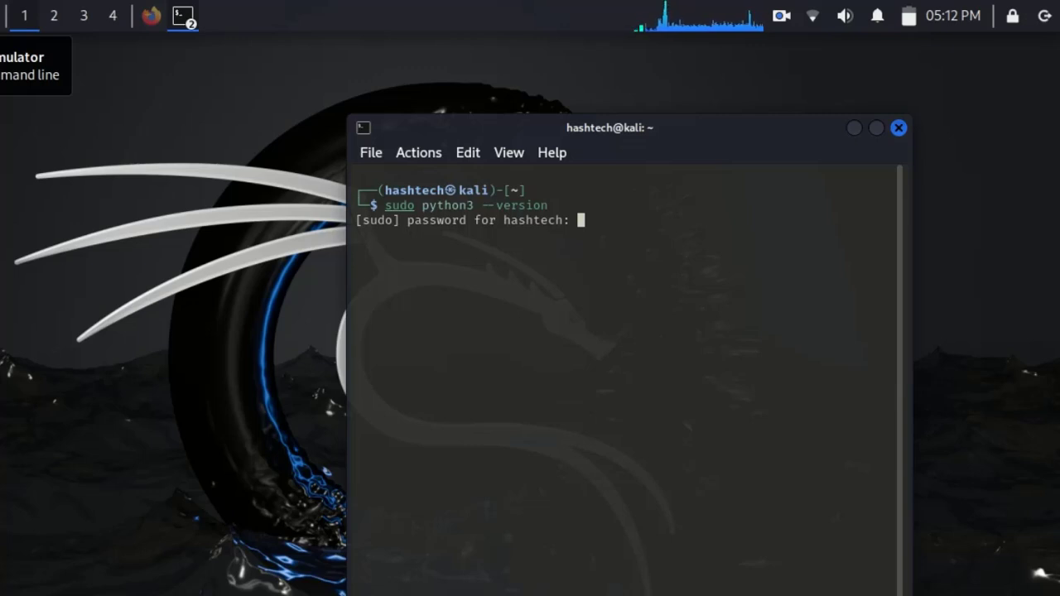
{"action": "key", "text": "Return"}
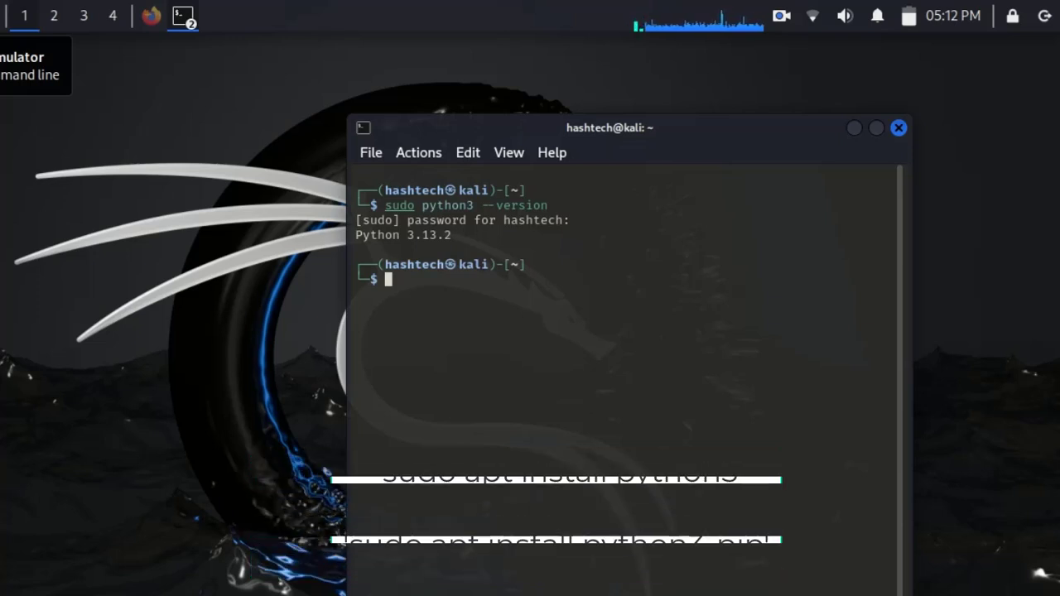
Step: Run sudo apt install python3, correcting the recalled command's misspelled package name before executing it
{"action": "key", "text": "Up"}
{"action": "key", "text": "Home"}
{"action": "key", "text": "Right"}
{"action": "key", "text": "Right"}
{"action": "key", "text": "Right"}
{"action": "key", "text": "Right"}
{"action": "key", "text": "Right"}
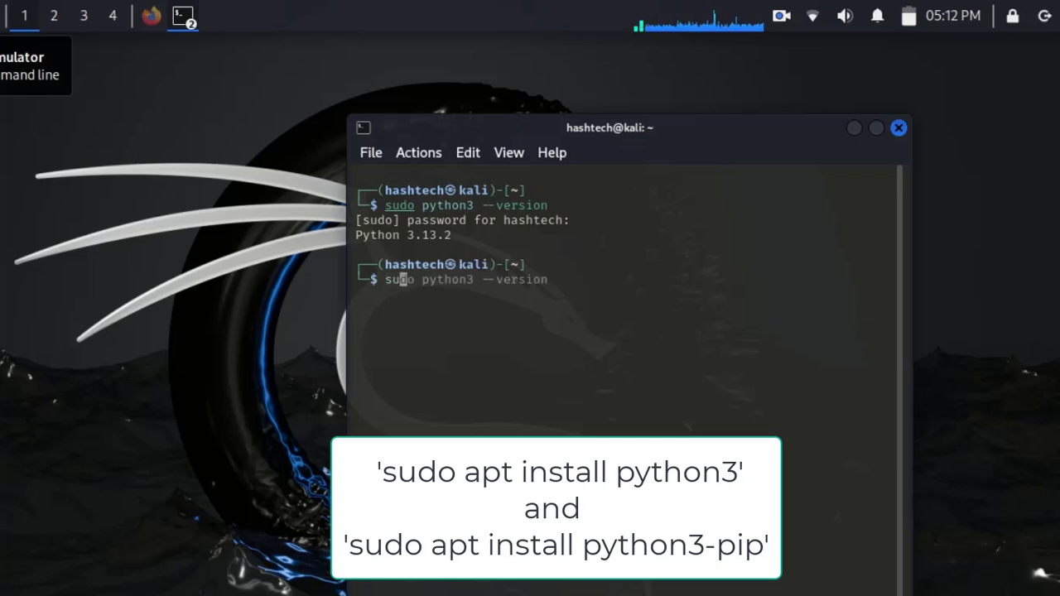
{"action": "key", "text": "Up"}
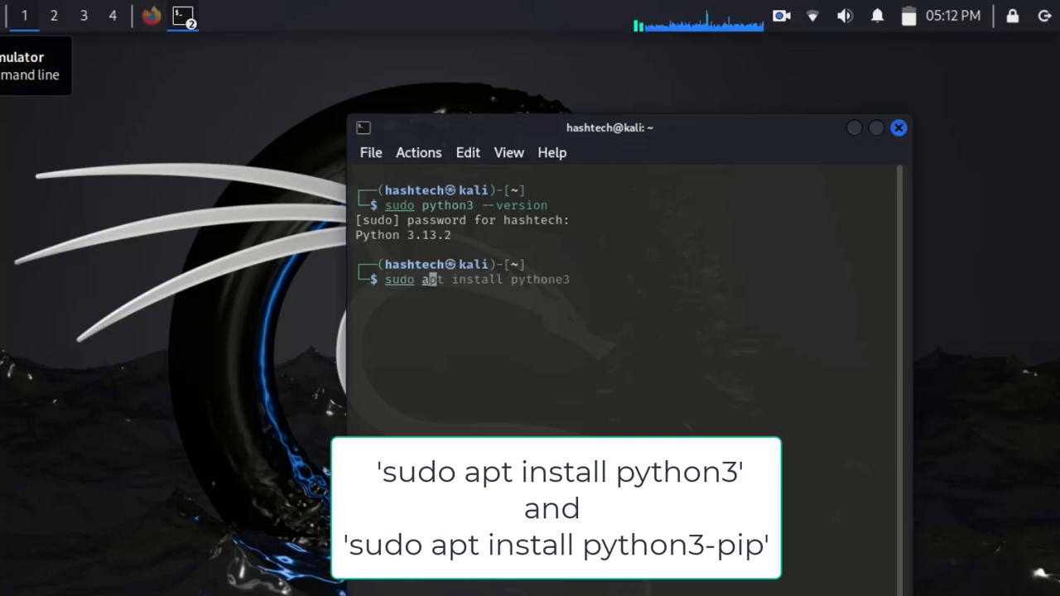
{"action": "key", "text": "Right"}
{"action": "key", "text": "Right"}
{"action": "key", "text": "Right"}
{"action": "key", "text": "Right"}
{"action": "key", "text": "Right"}
{"action": "key", "text": "Right"}
{"action": "key", "text": "Right"}
{"action": "key", "text": "Right"}
{"action": "key", "text": "Right"}
{"action": "key", "text": "Right"}
{"action": "key", "text": "Right"}
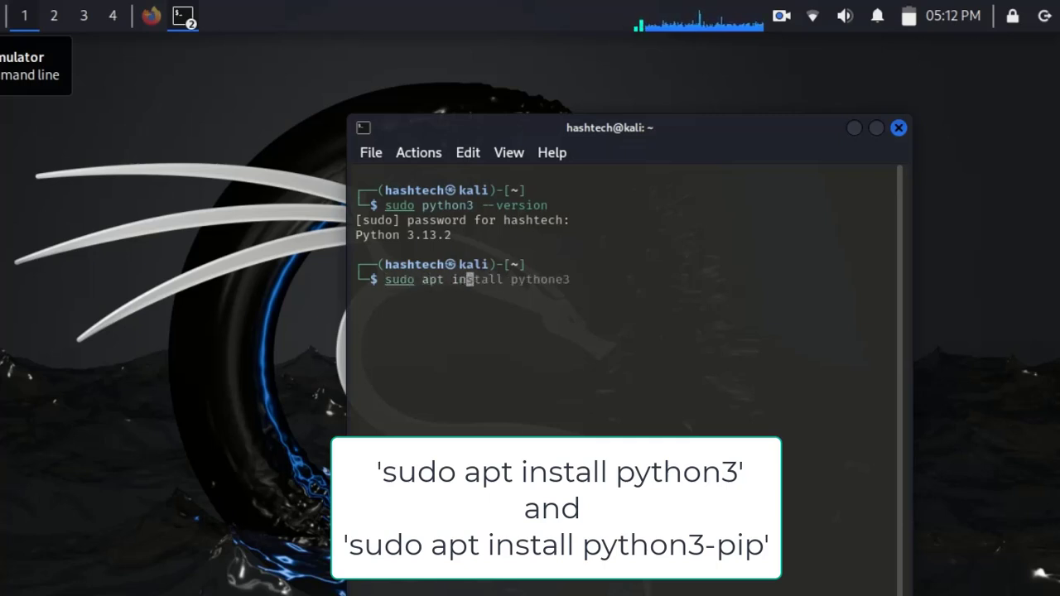
{"action": "key", "text": "Right"}
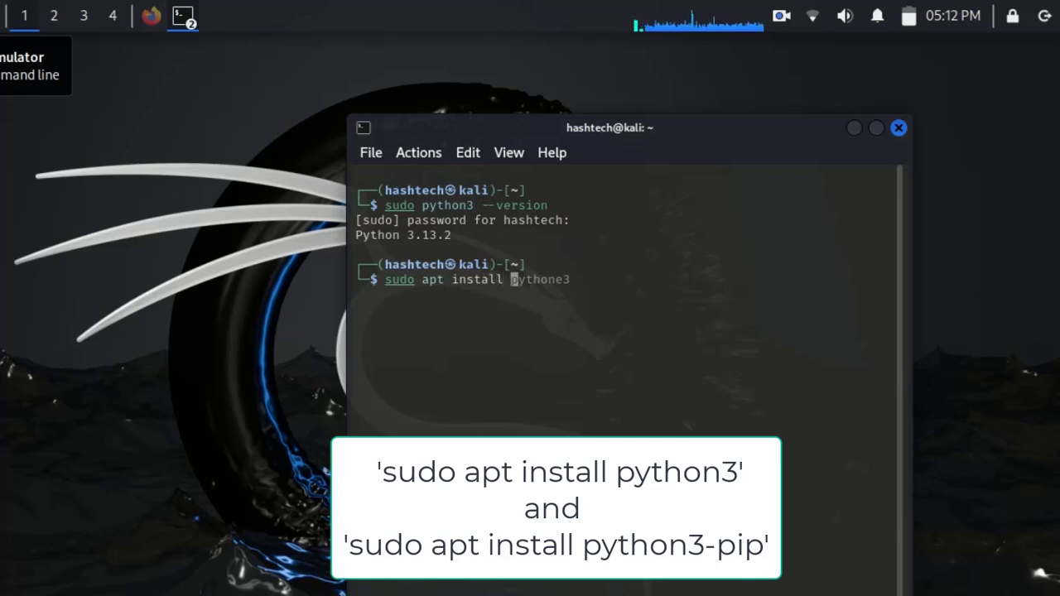
{"action": "key", "text": "Right"}
{"action": "key", "text": "Right"}
{"action": "key", "text": "Right"}
{"action": "key", "text": "Right"}
{"action": "key", "text": "Right"}
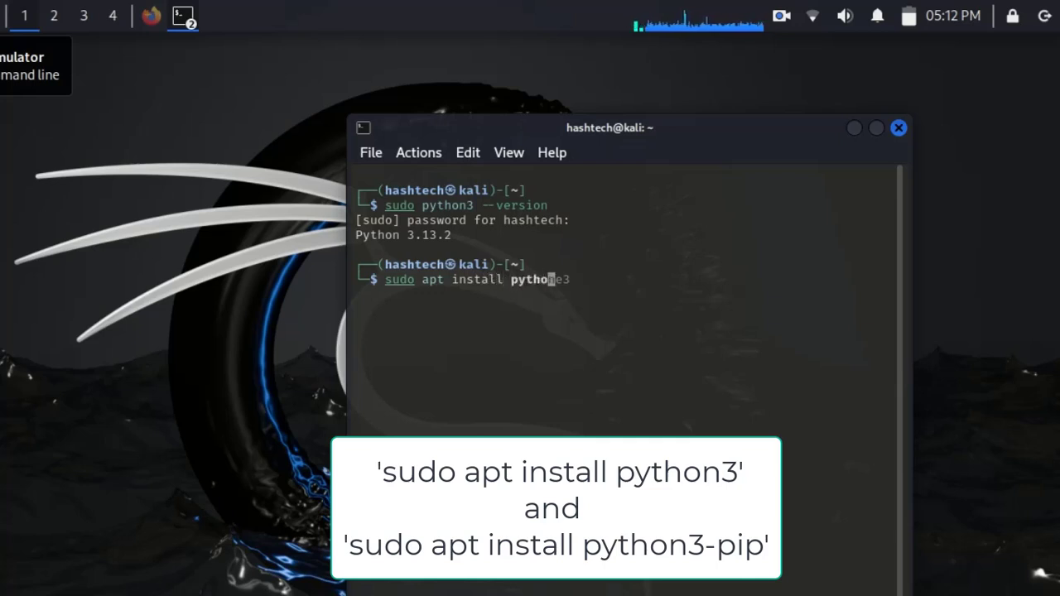
{"action": "key", "text": "Right"}
{"action": "key", "text": "Delete"}
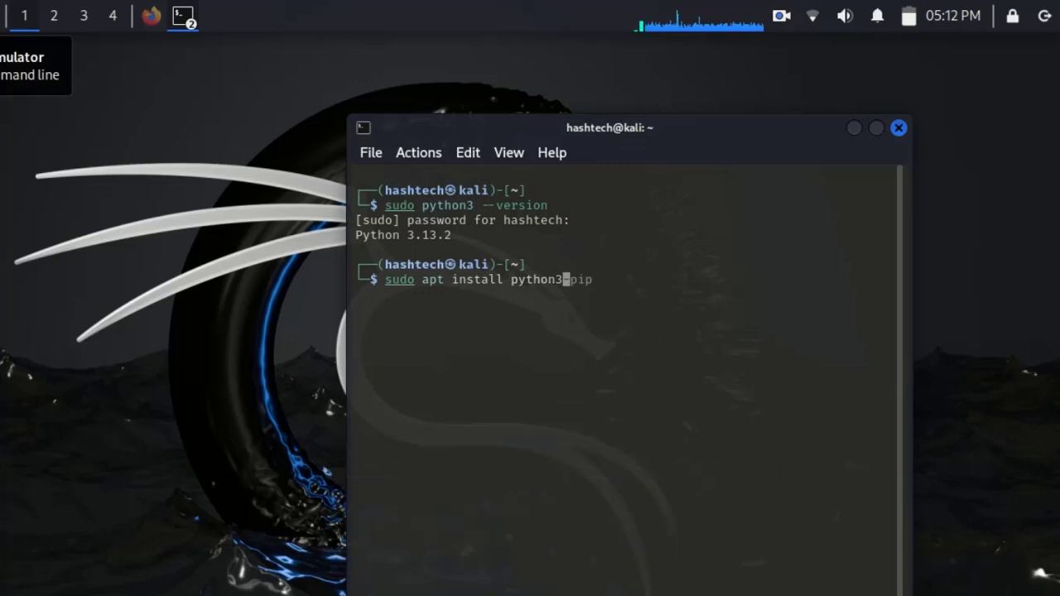
{"action": "key", "text": "Return"}
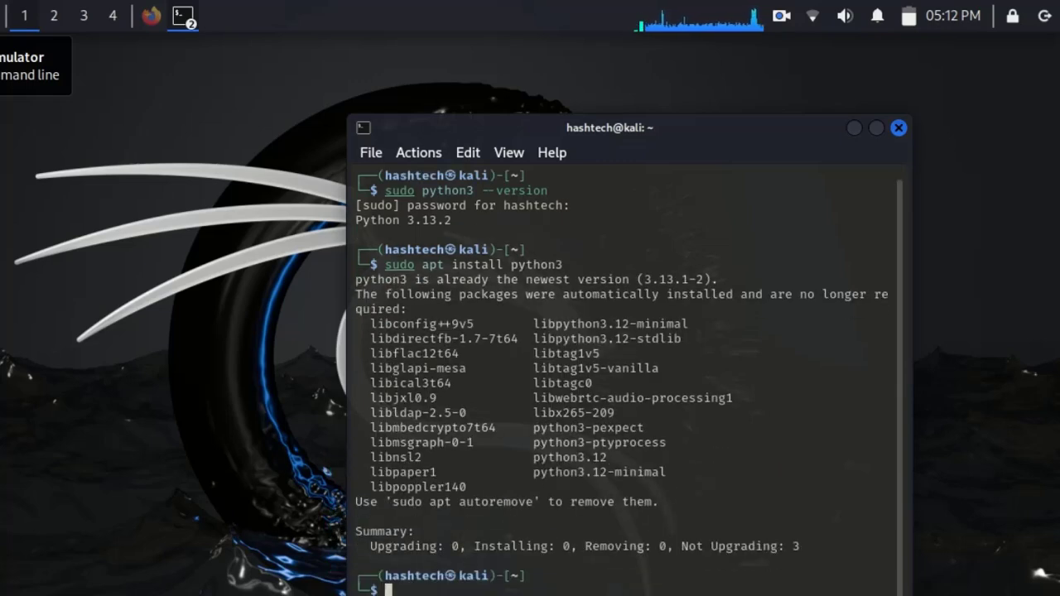
Step: Reuse the previous install command with -pip appended to run sudo apt install python3-pip
{"action": "key", "text": "Up"}
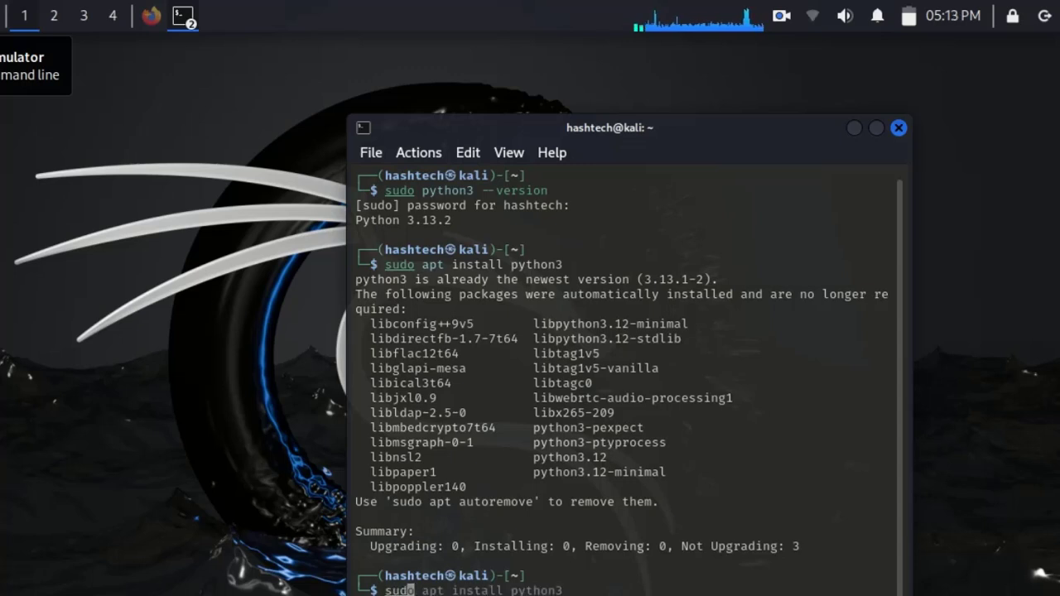
{"action": "key", "text": "Home"}
{"action": "key", "text": "Right"}
{"action": "key", "text": "Right"}
{"action": "key", "text": "Right"}
{"action": "key", "text": "Right"}
{"action": "key", "text": "Right"}
{"action": "key", "text": "Right"}
{"action": "key", "text": "Right"}
{"action": "key", "text": "Right"}
{"action": "key", "text": "Right"}
{"action": "key", "text": "Right"}
{"action": "key", "text": "Right"}
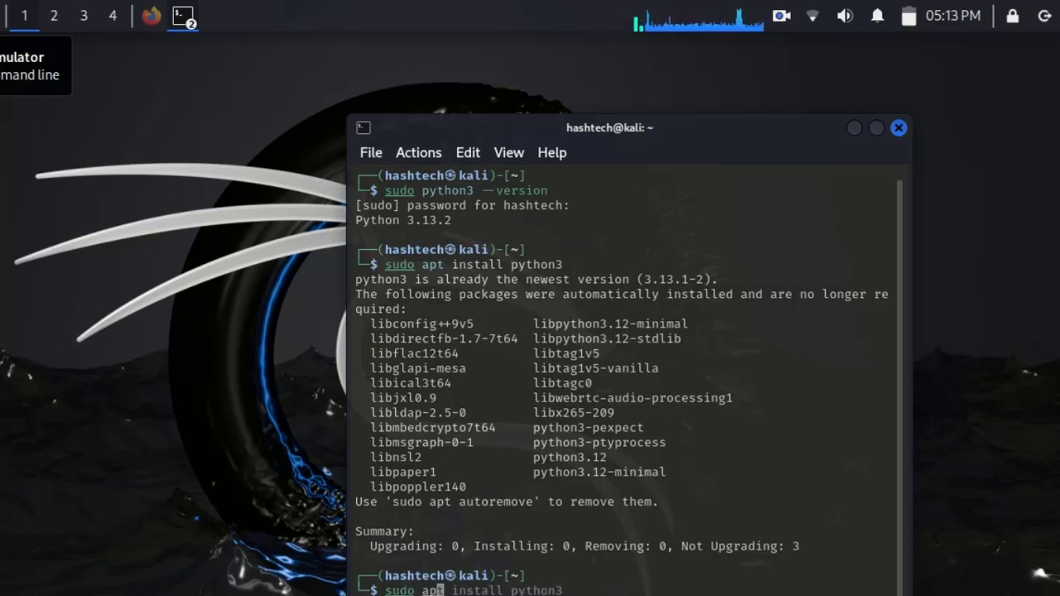
{"action": "key", "text": "Right"}
{"action": "key", "text": "Right"}
{"action": "key", "text": "Right"}
{"action": "key", "text": "Right"}
{"action": "key", "text": "Right"}
{"action": "key", "text": "Right"}
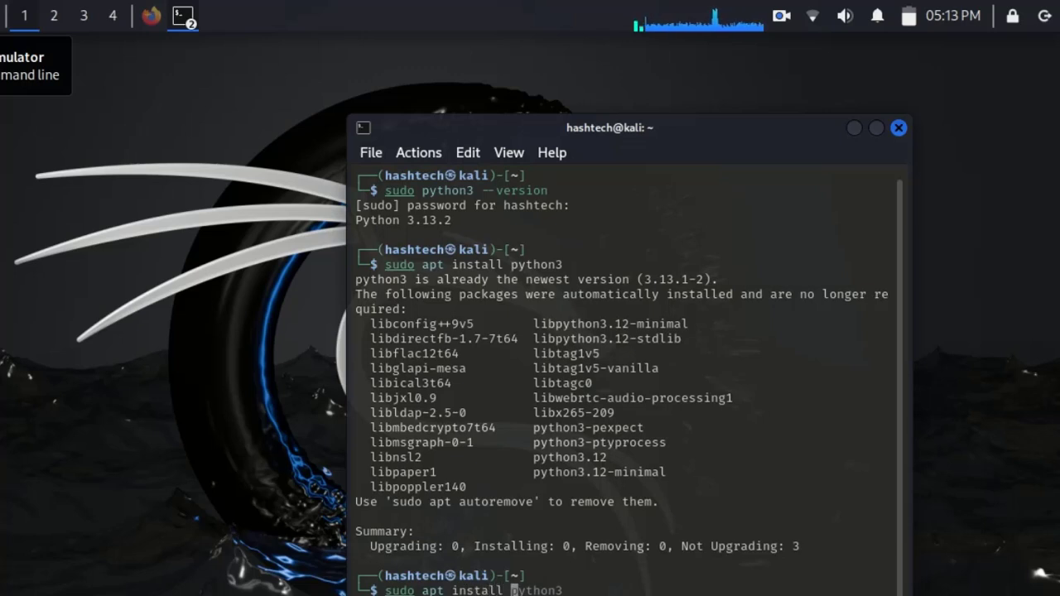
{"action": "key", "text": "Right"}
{"action": "key", "text": "Right"}
{"action": "key", "text": "Right"}
{"action": "key", "text": "Right"}
{"action": "key", "text": "Right"}
{"action": "key", "text": "Right"}
{"action": "key", "text": "Right"}
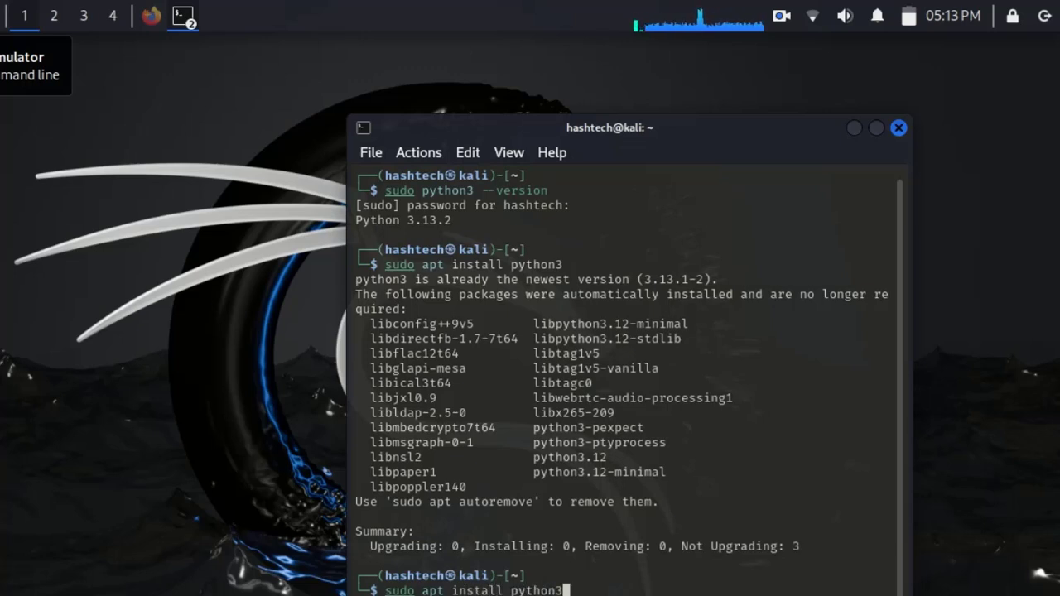
{"action": "type", "text": "-pip"}
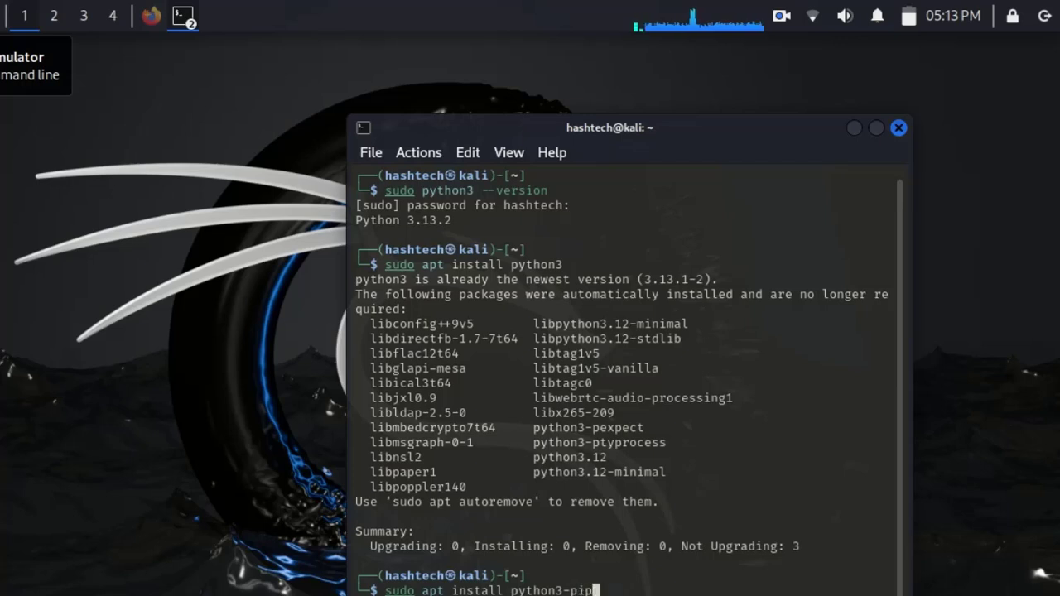
{"action": "key", "text": "Return"}
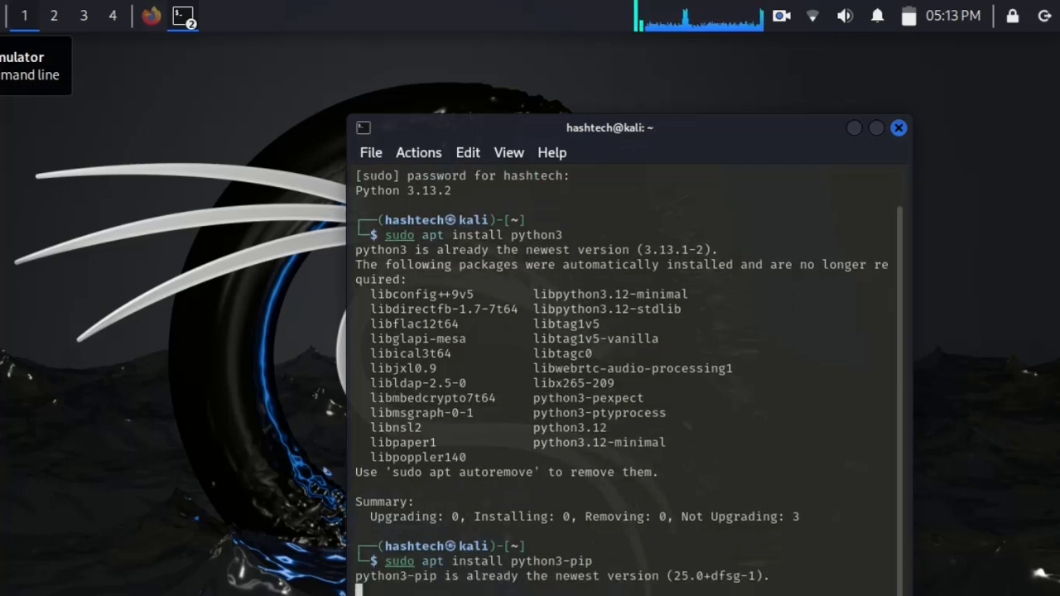
Step: Minimize the terminal, switch to Firefox and search the web for "download pycharm"
{"action": "left_click", "coordinate": [853, 130]}
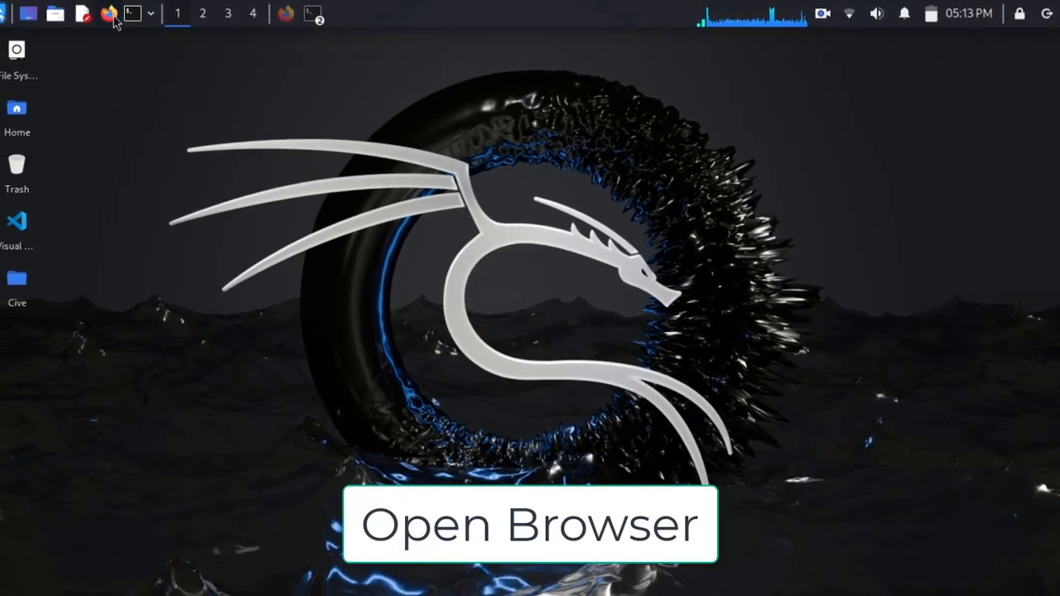
{"action": "left_click", "coordinate": [84, 13]}
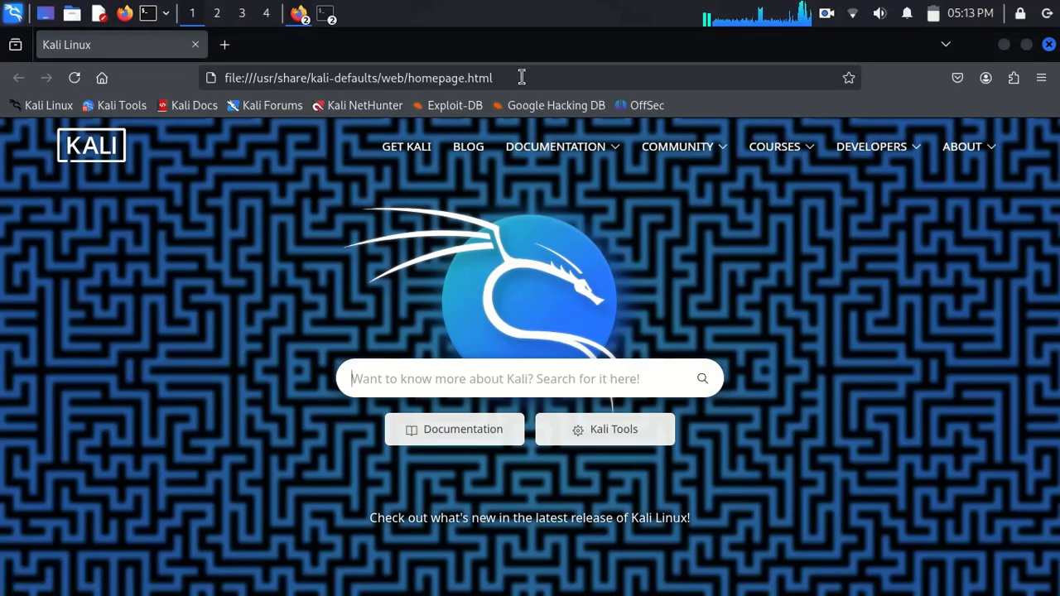
{"action": "left_click", "coordinate": [513, 77]}
{"action": "type", "text": "download p"}
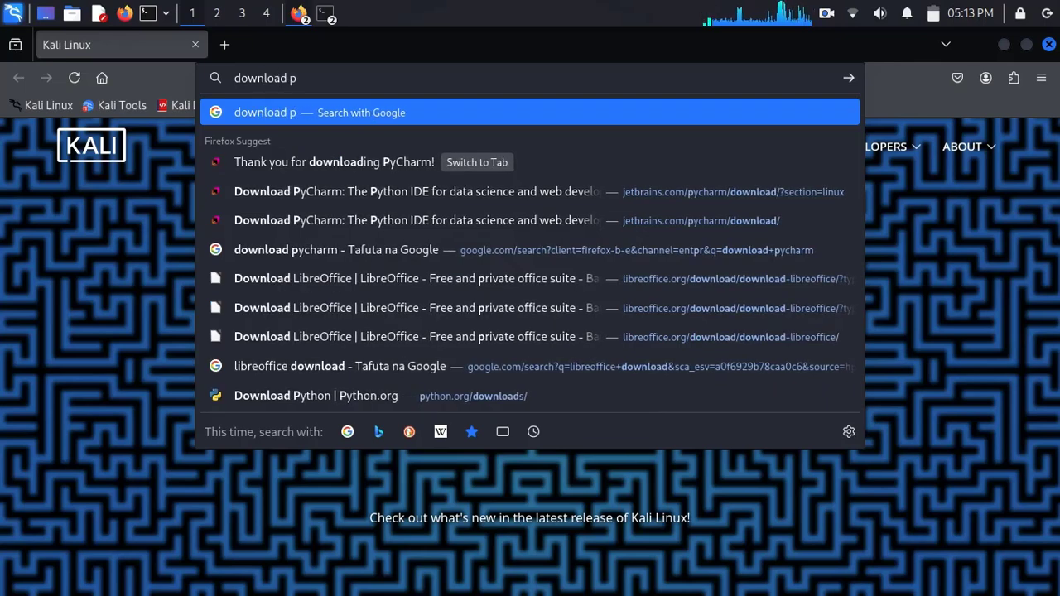
{"action": "type", "text": "ycha"}
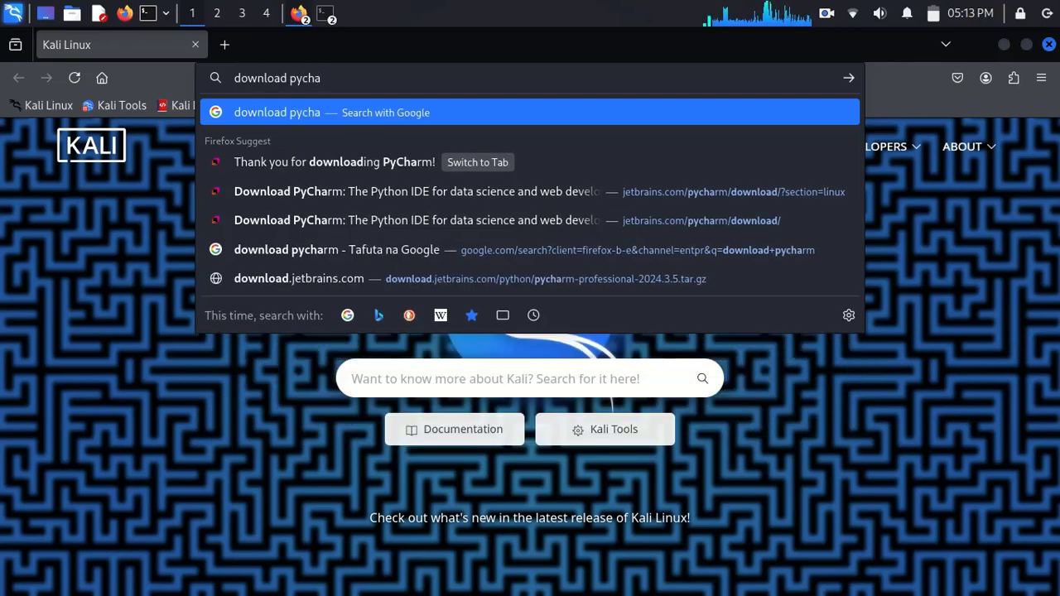
{"action": "type", "text": "rm"}
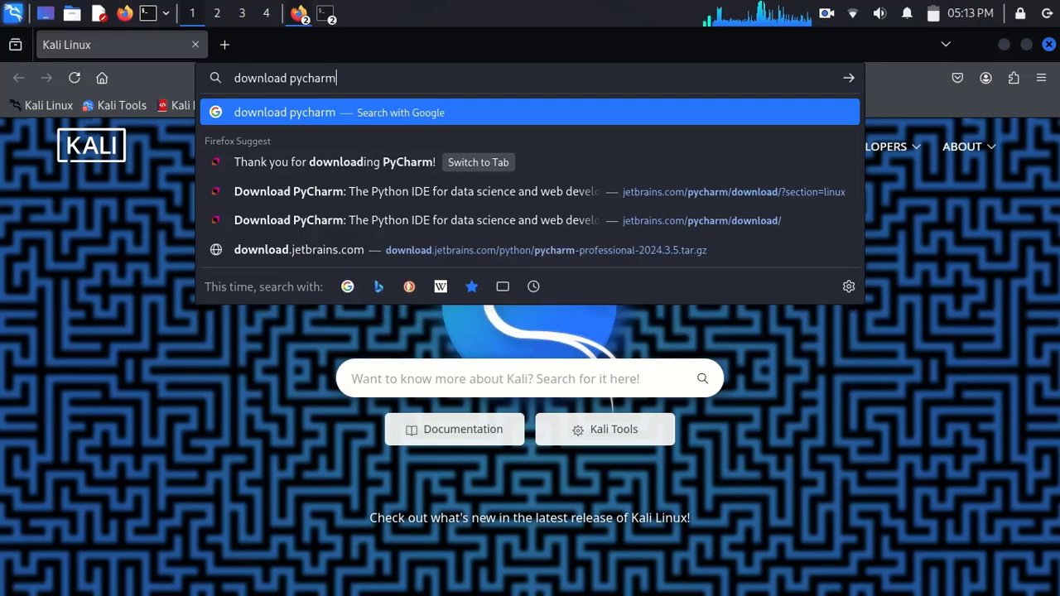
{"action": "key", "text": "Return"}
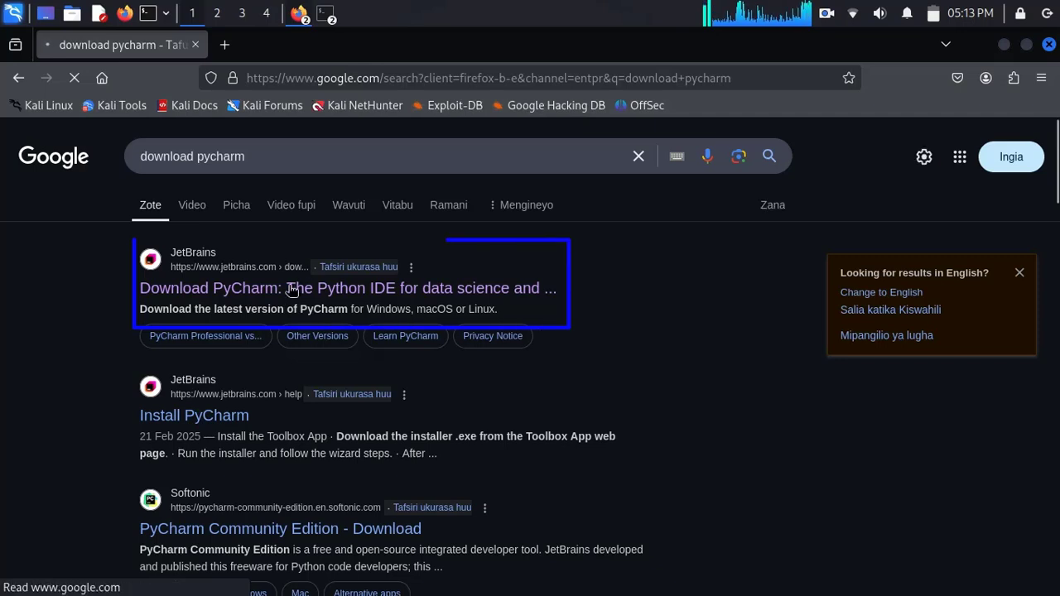
Step: Go to the JetBrains PyCharm download page from the results and download PyCharm Professional for Linux as .tar.gz
{"action": "left_click", "coordinate": [269, 289]}
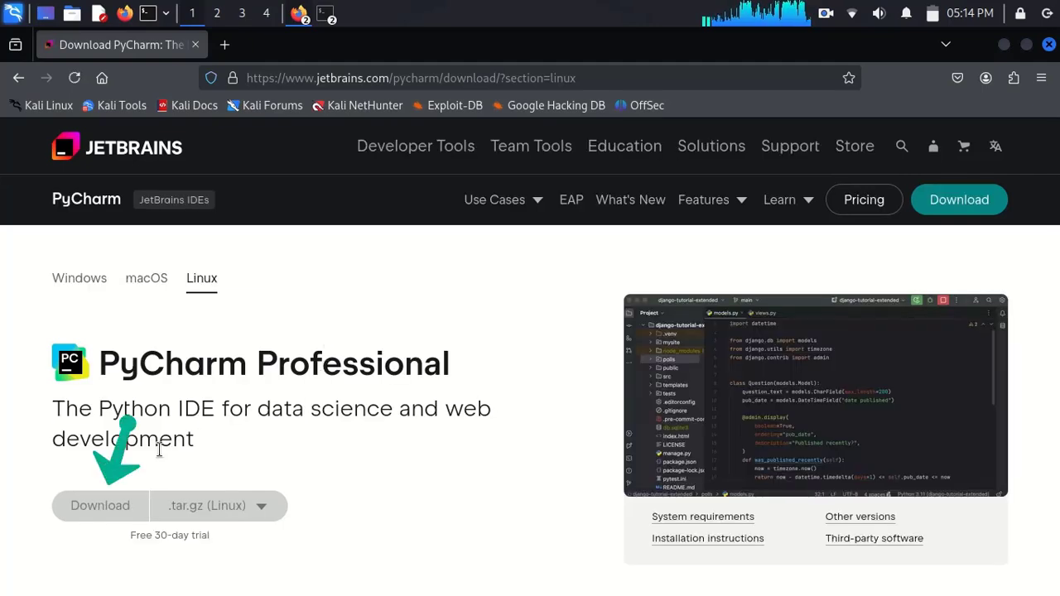
{"action": "left_click", "coordinate": [98, 511]}
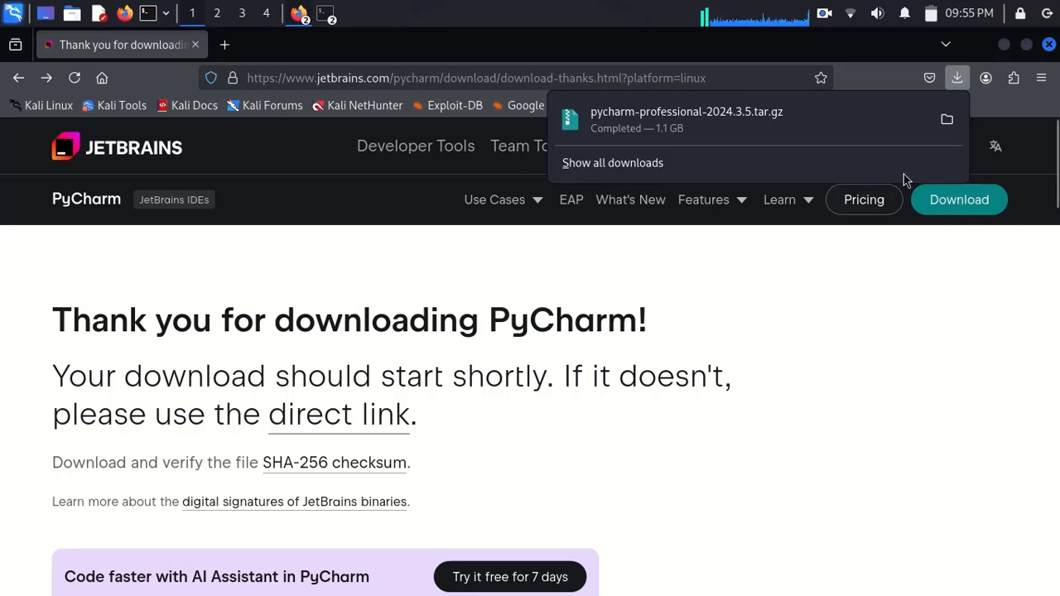
Step: Show the downloaded pycharm-professional-2024.3.5.tar.gz in its folder and extract the archive there
{"action": "left_click", "coordinate": [946, 122]}
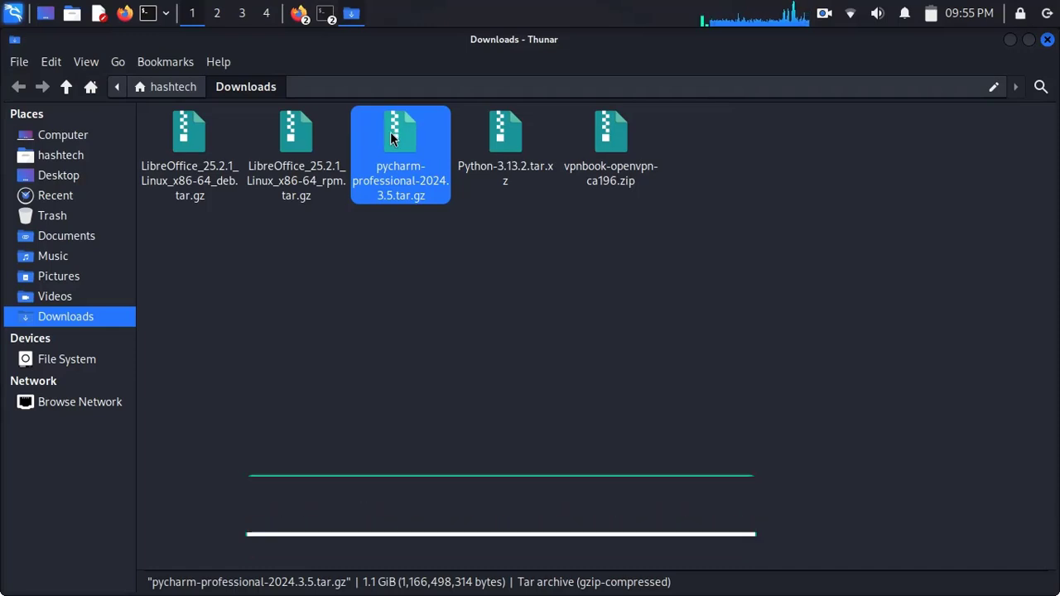
{"action": "right_click", "coordinate": [393, 138]}
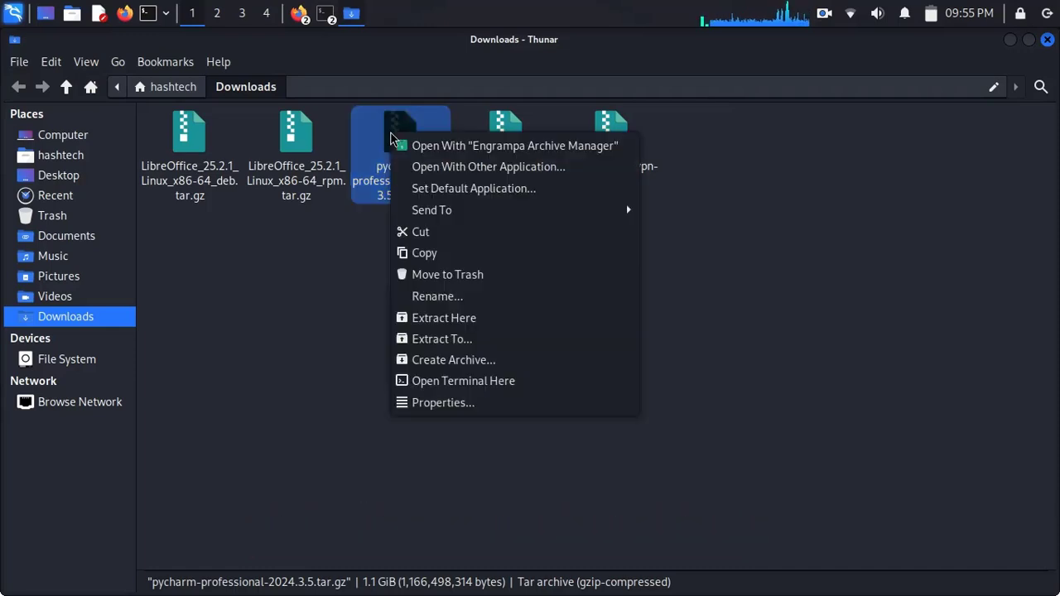
{"action": "left_click", "coordinate": [449, 317]}
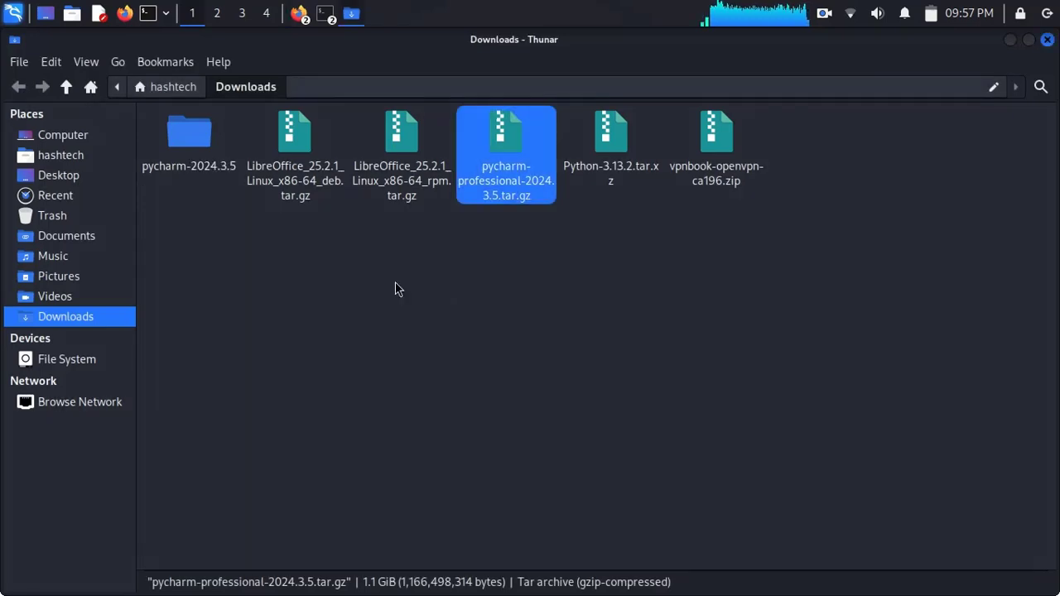
Step: Open the bin folder inside the extracted pycharm-2024.3.5 folder and open a terminal at that location
{"action": "left_click", "coordinate": [194, 141]}
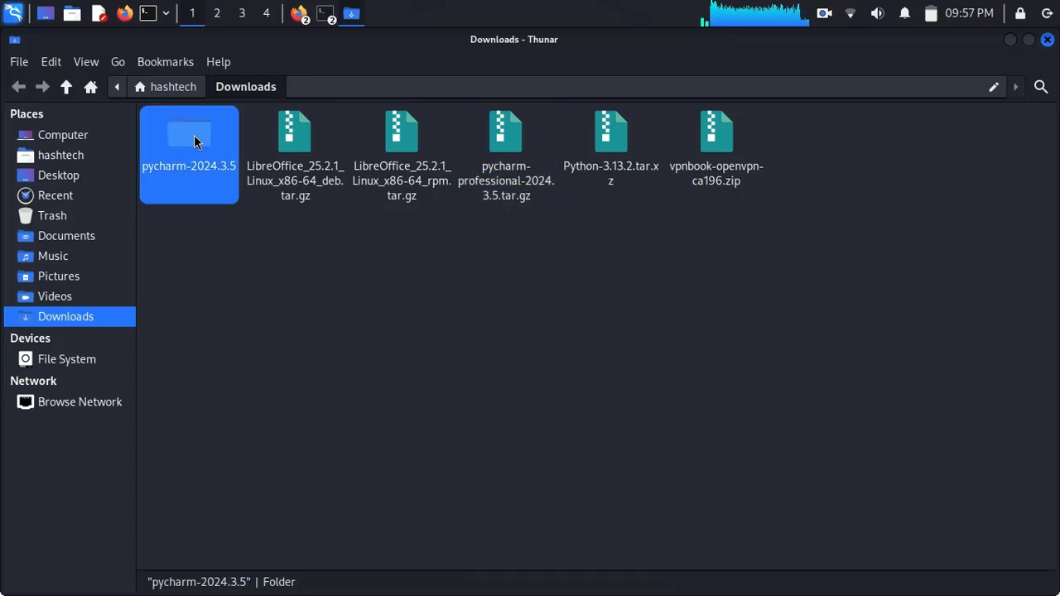
{"action": "double_click", "coordinate": [194, 142]}
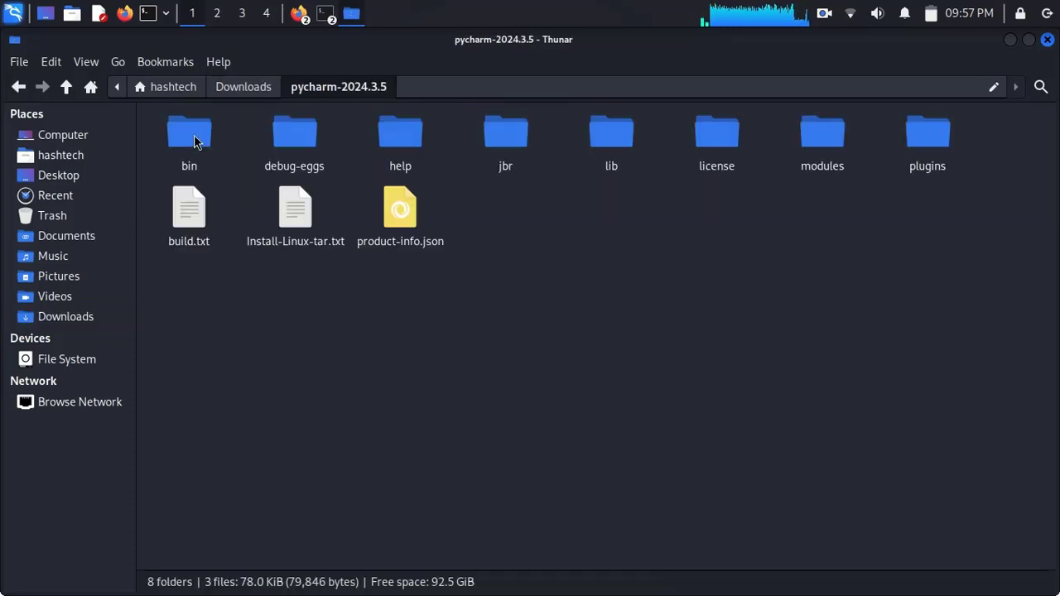
{"action": "double_click", "coordinate": [195, 142]}
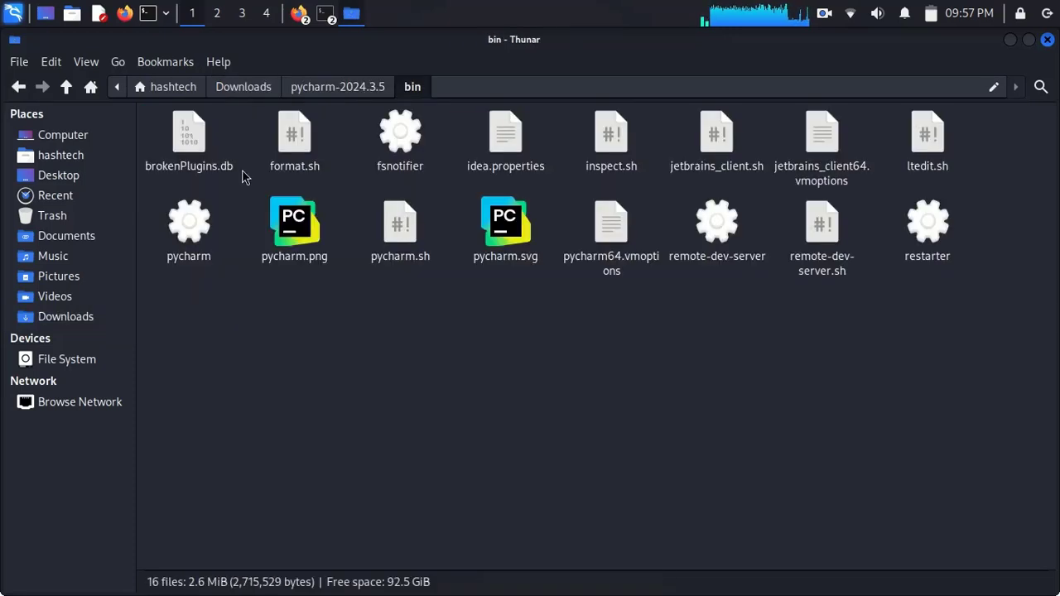
{"action": "right_click", "coordinate": [216, 306]}
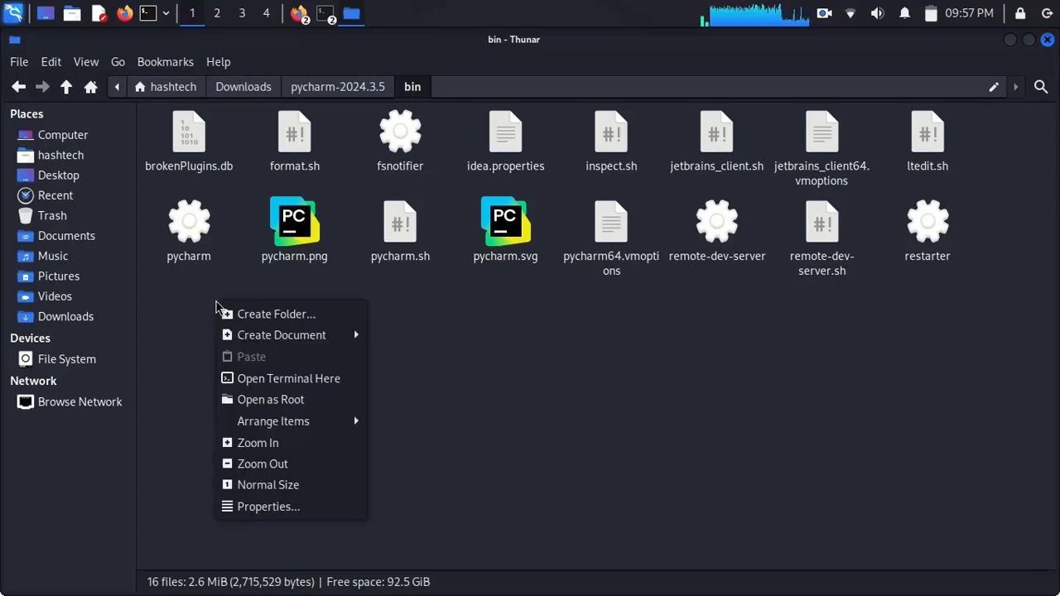
{"action": "left_click", "coordinate": [322, 379]}
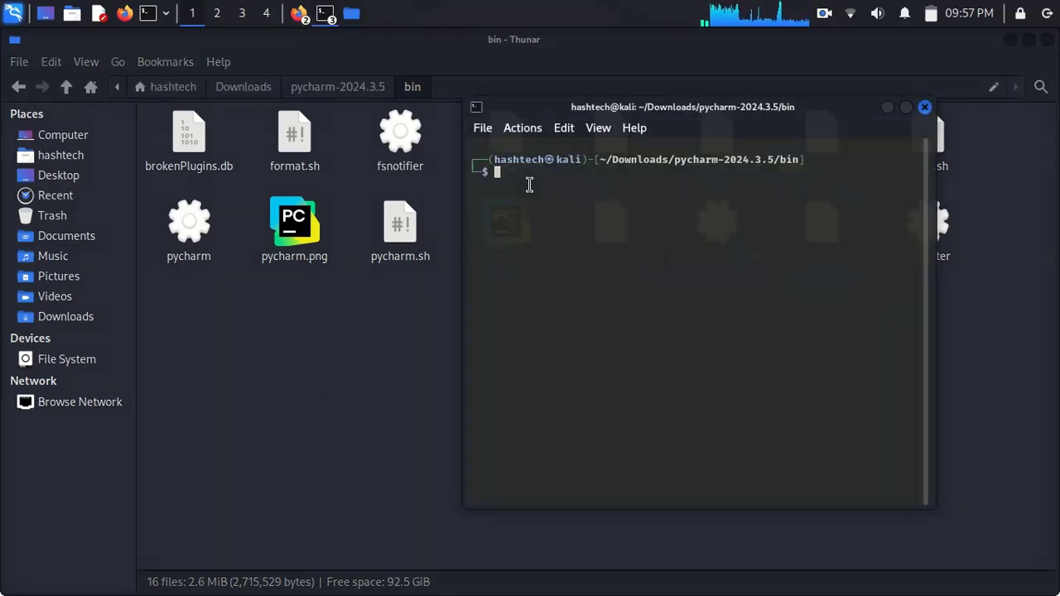
Step: List the bin folder's files with ls and launch PyCharm by running ./pycharm.sh
{"action": "type", "text": "ls"}
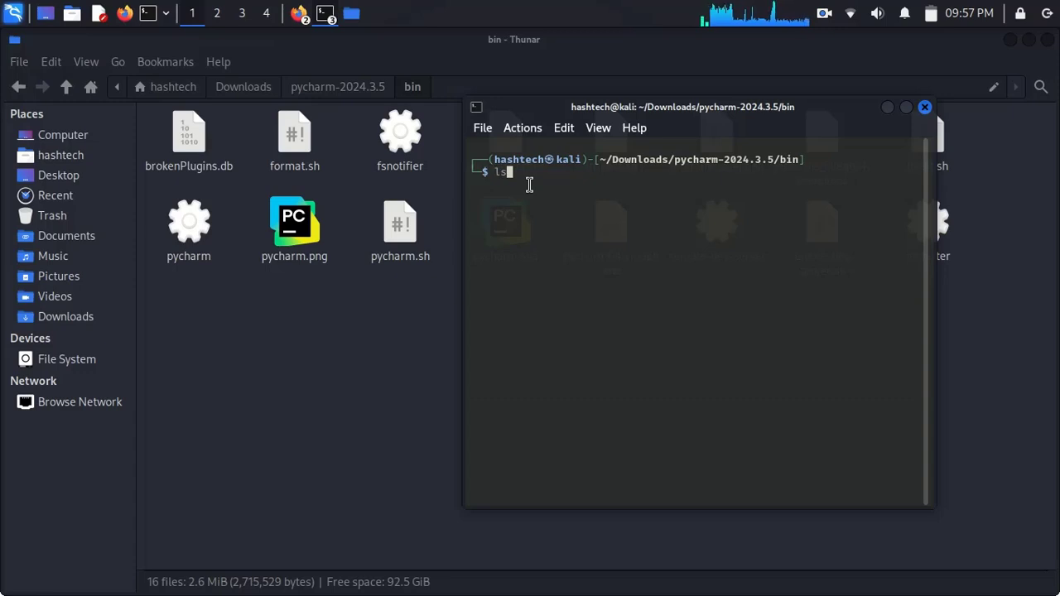
{"action": "key", "text": "Return"}
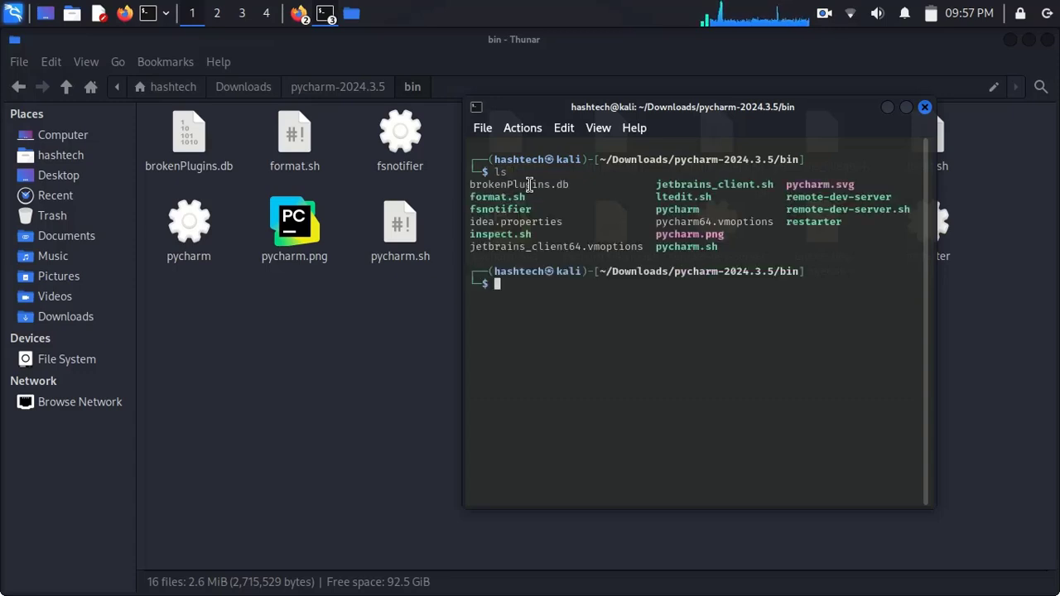
{"action": "type", "text": "./"}
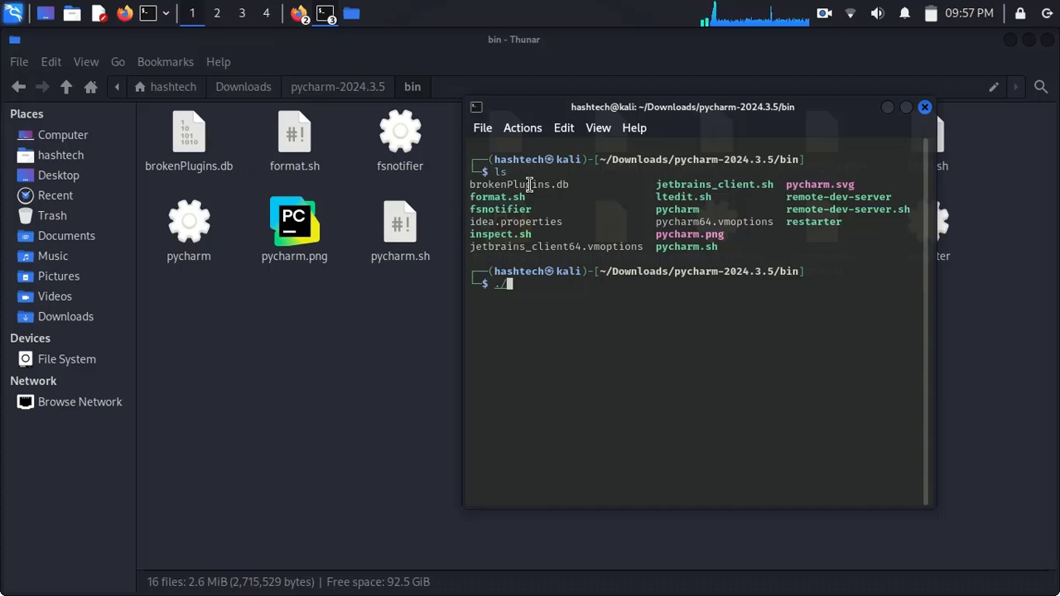
{"action": "type", "text": "pycharm"}
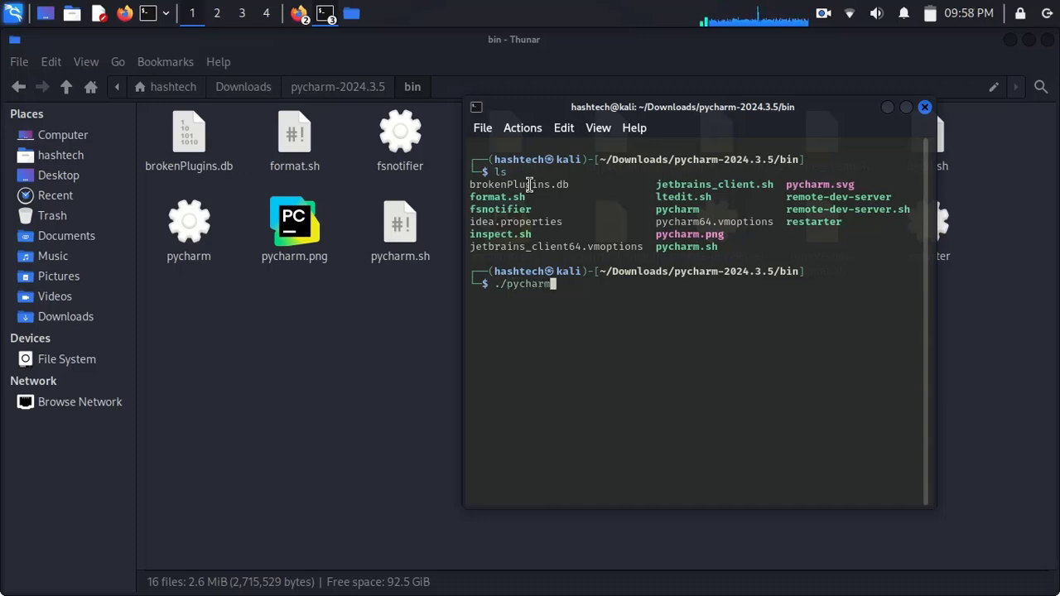
{"action": "type", "text": ".sh"}
{"action": "key", "text": "Return"}
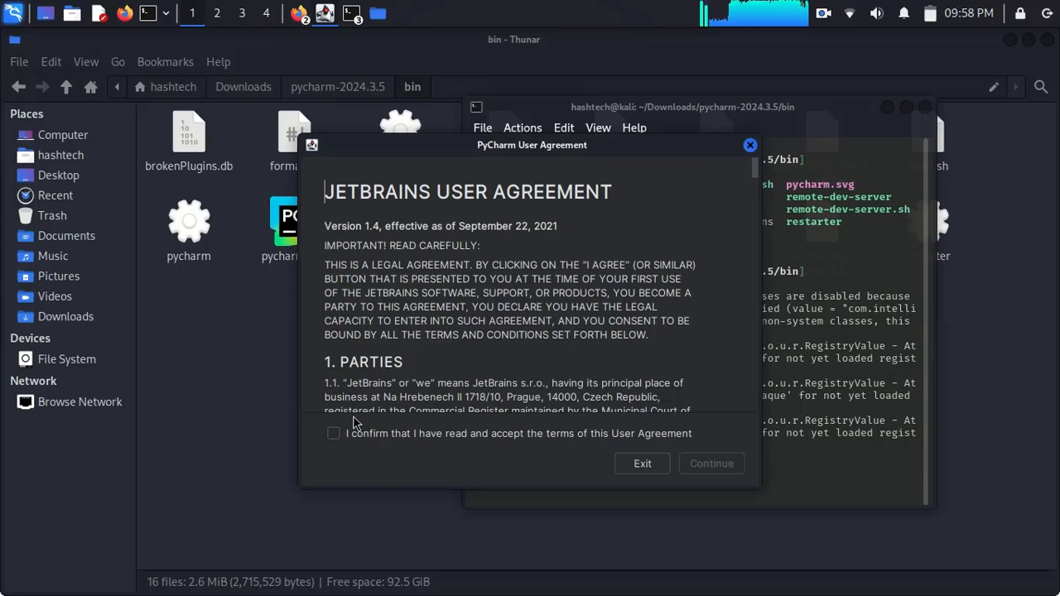
Step: Accept the terms of the JetBrains User Agreement and decline to send anonymous statistics
{"action": "left_click", "coordinate": [334, 433]}
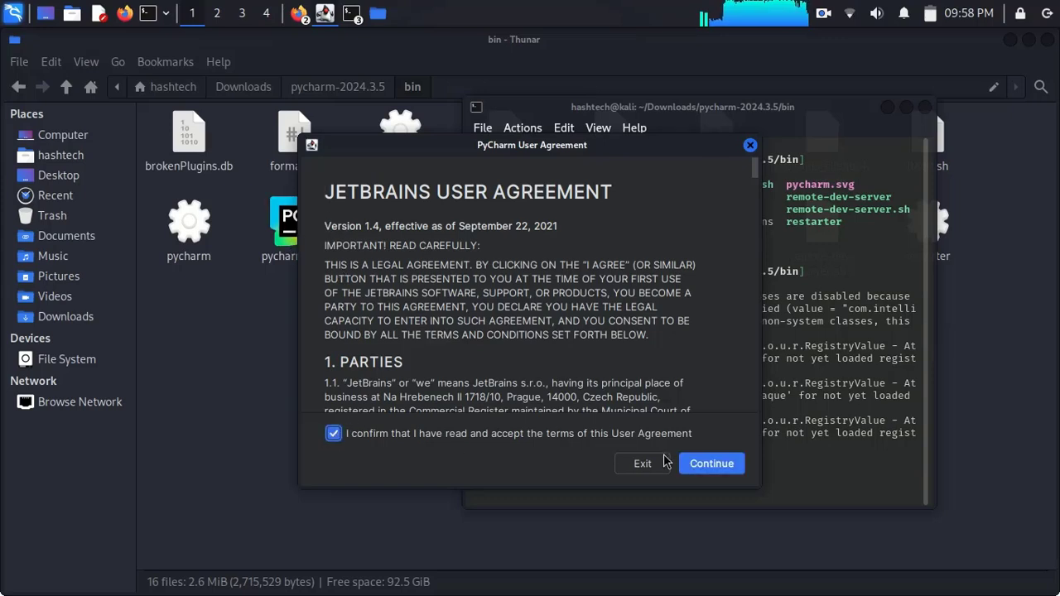
{"action": "left_click", "coordinate": [714, 466]}
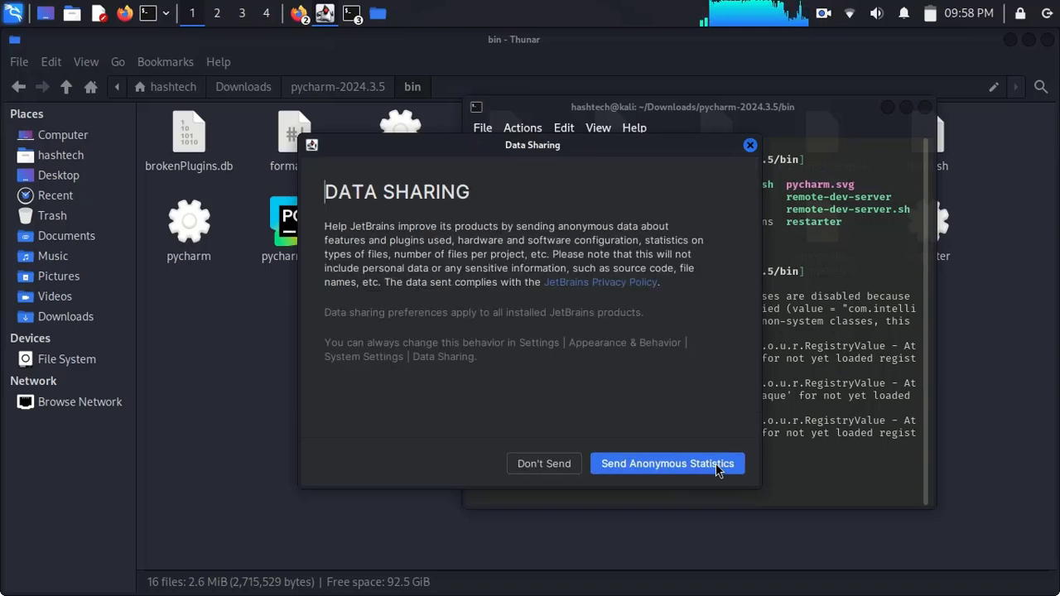
{"action": "left_click", "coordinate": [542, 465]}
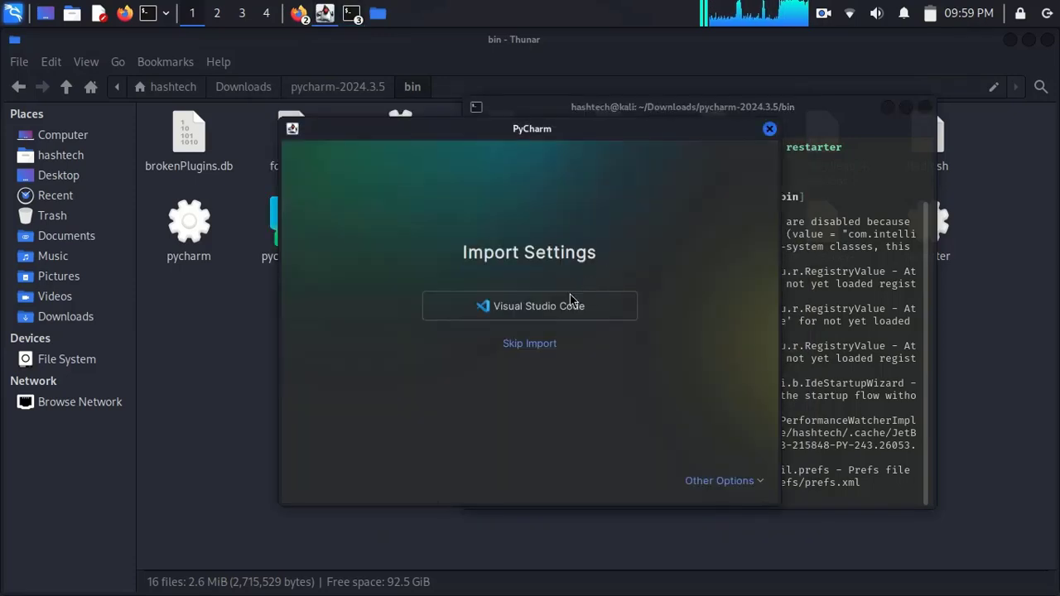
Step: Skip importing settings from another editor and maximize the PyCharm welcome window
{"action": "left_click", "coordinate": [529, 344]}
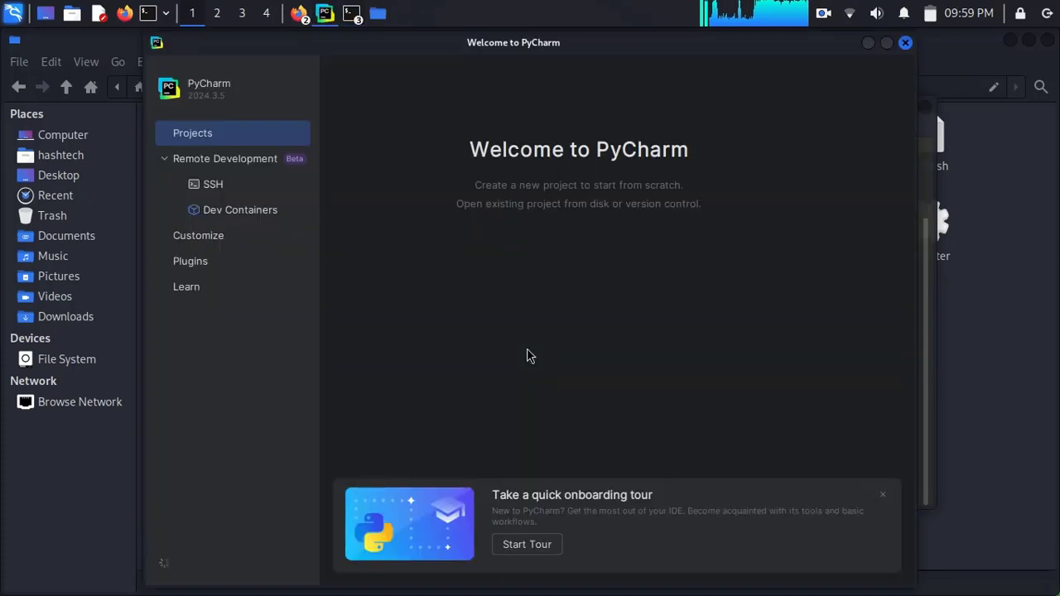
{"action": "left_click", "coordinate": [889, 43]}
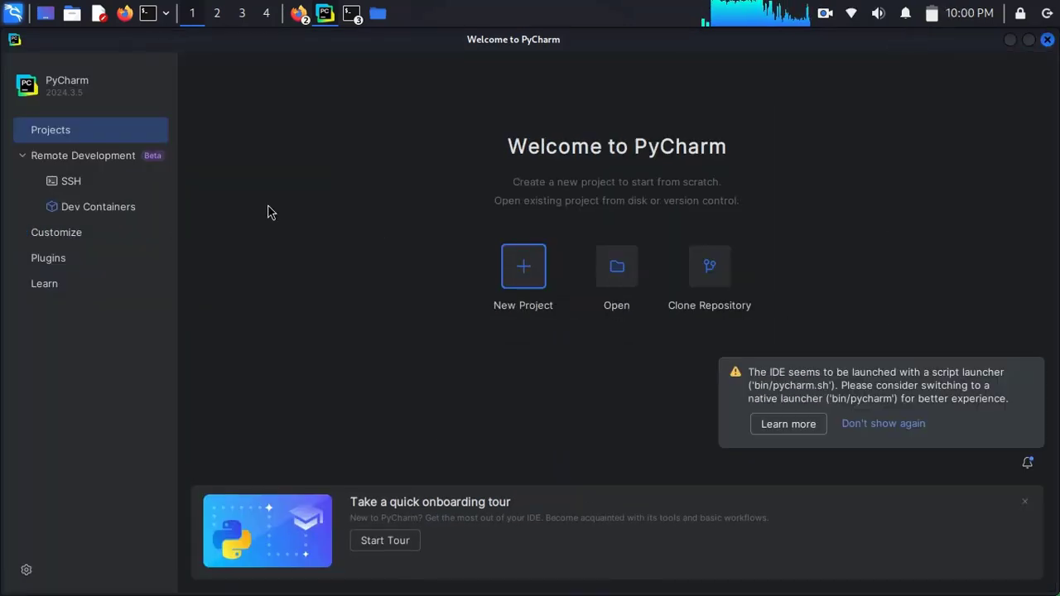
Step: Look over the Customize and Plugins pages of the welcome window and return to Projects
{"action": "left_click", "coordinate": [83, 232]}
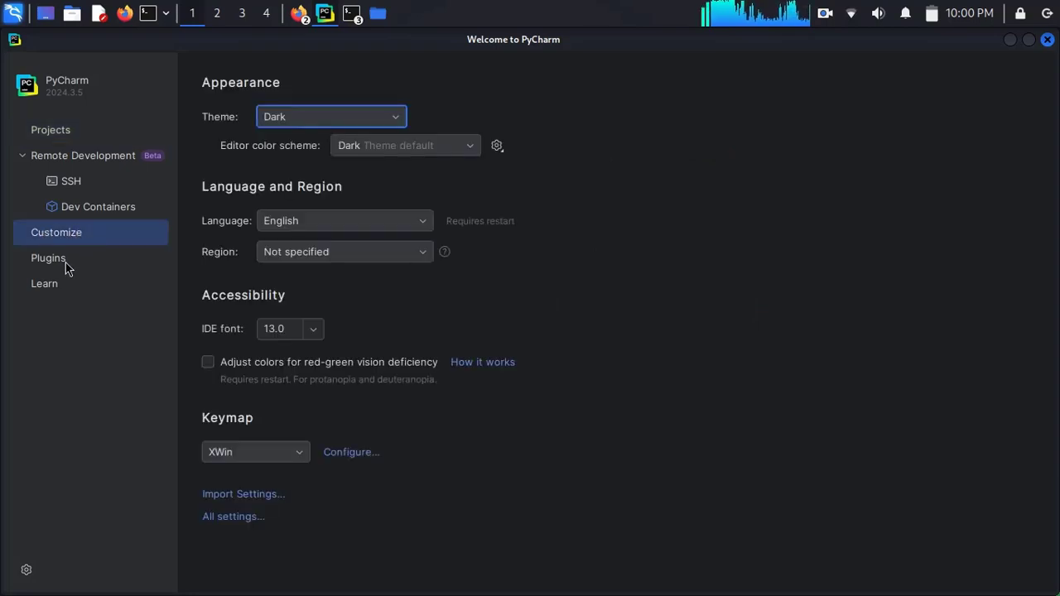
{"action": "left_click", "coordinate": [64, 262]}
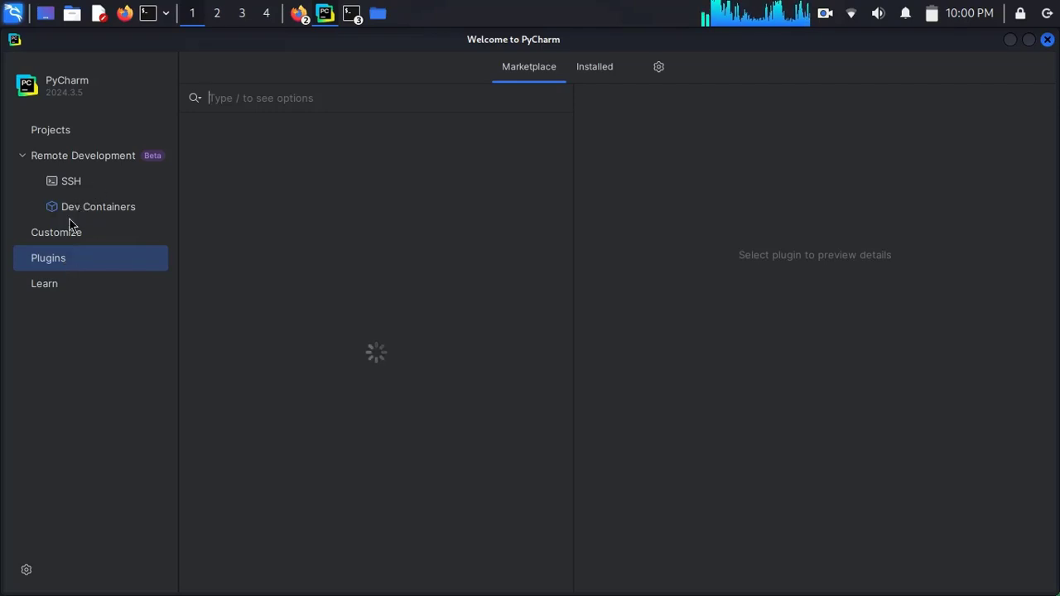
{"action": "left_click", "coordinate": [60, 139]}
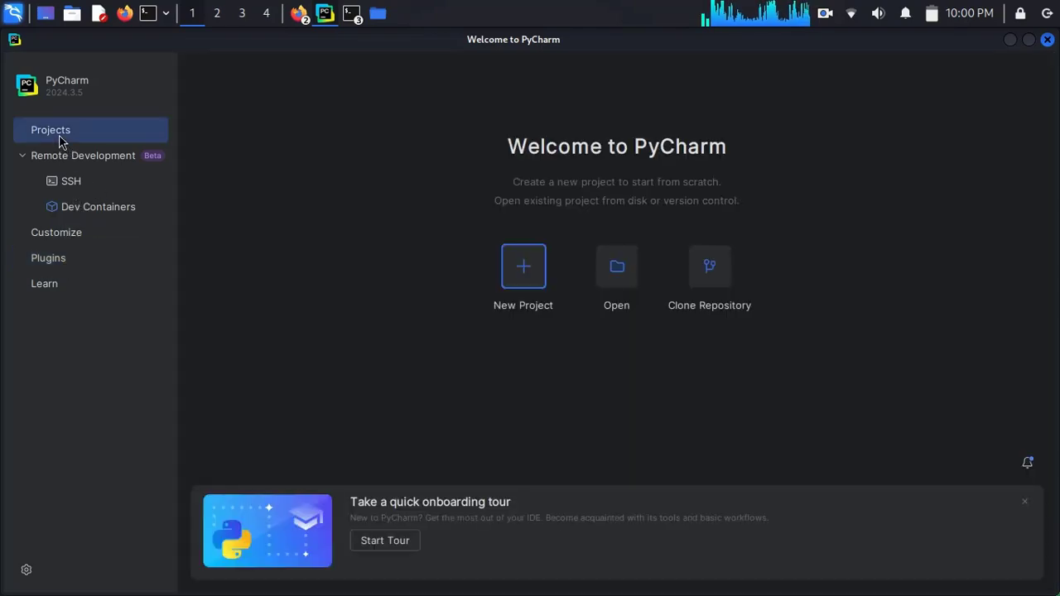
Step: Create a Pure Python project named PythonProject with a project venv on python3.13, and hide its Project tree
{"action": "left_click", "coordinate": [514, 277]}
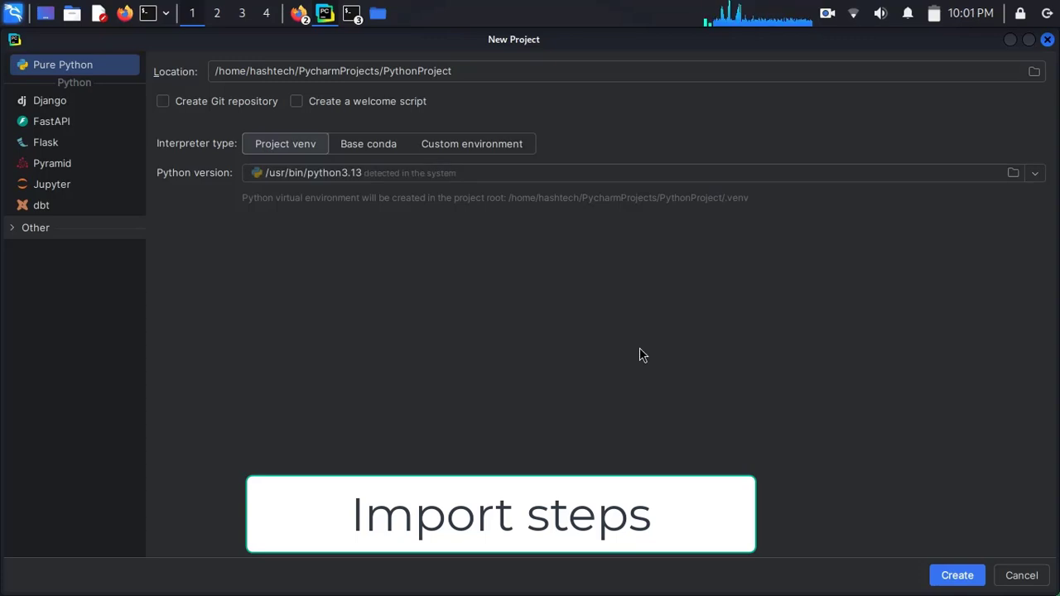
{"action": "left_click", "coordinate": [960, 582]}
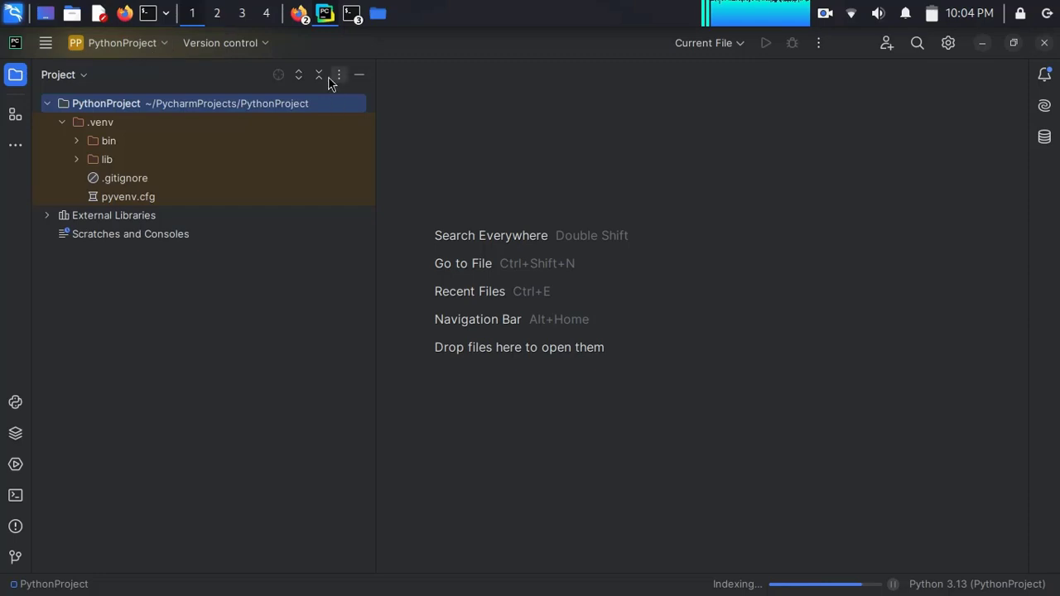
{"action": "left_click", "coordinate": [319, 74]}
{"action": "left_click", "coordinate": [358, 75]}
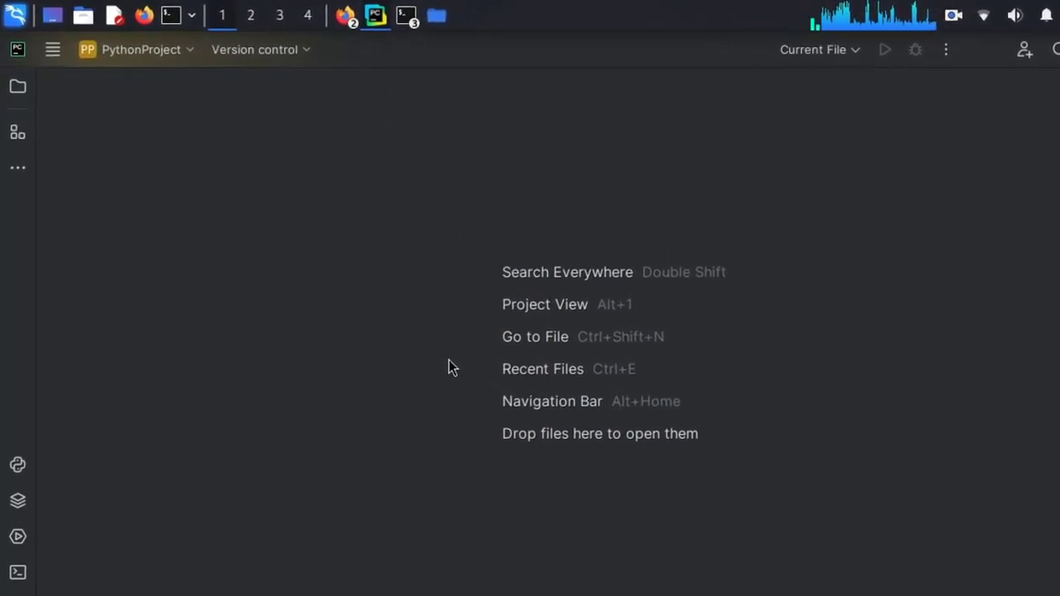
Step: Request a PyCharm desktop entry with the option to create it for all users
{"action": "left_click", "coordinate": [50, 47]}
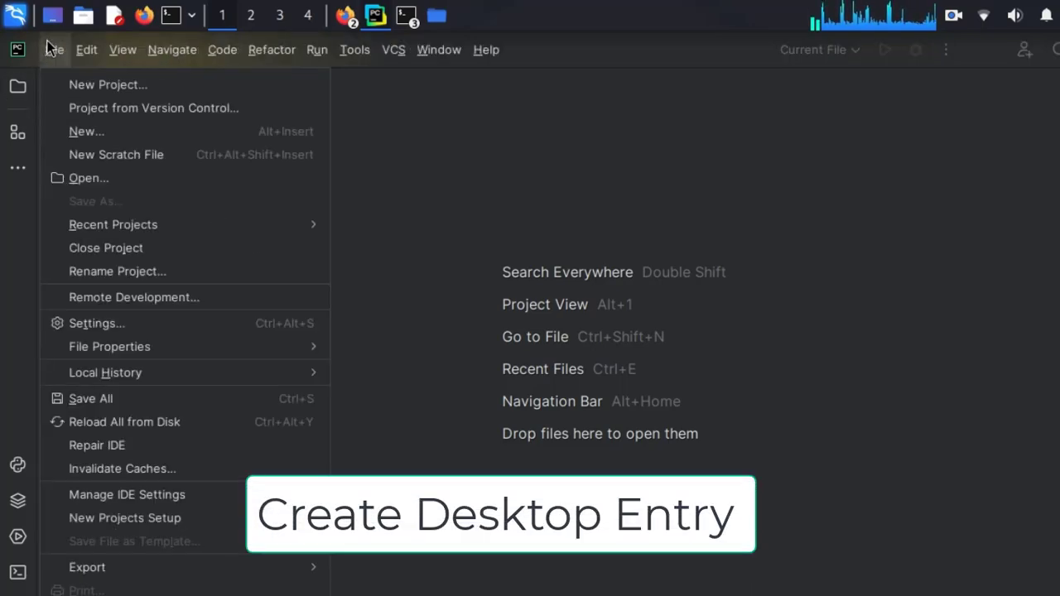
{"action": "left_click", "coordinate": [50, 46]}
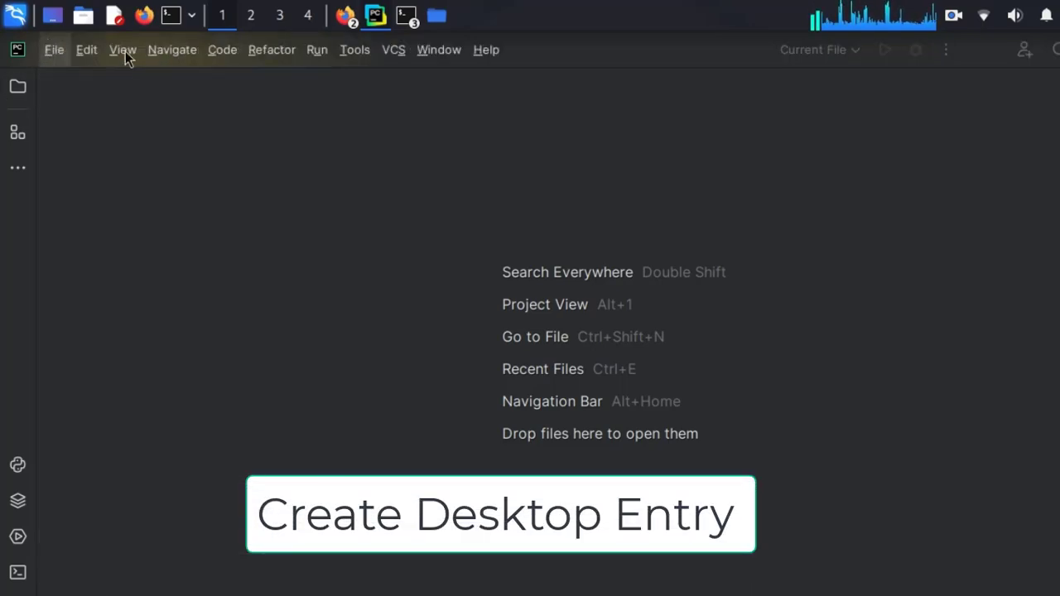
{"action": "left_click", "coordinate": [363, 55]}
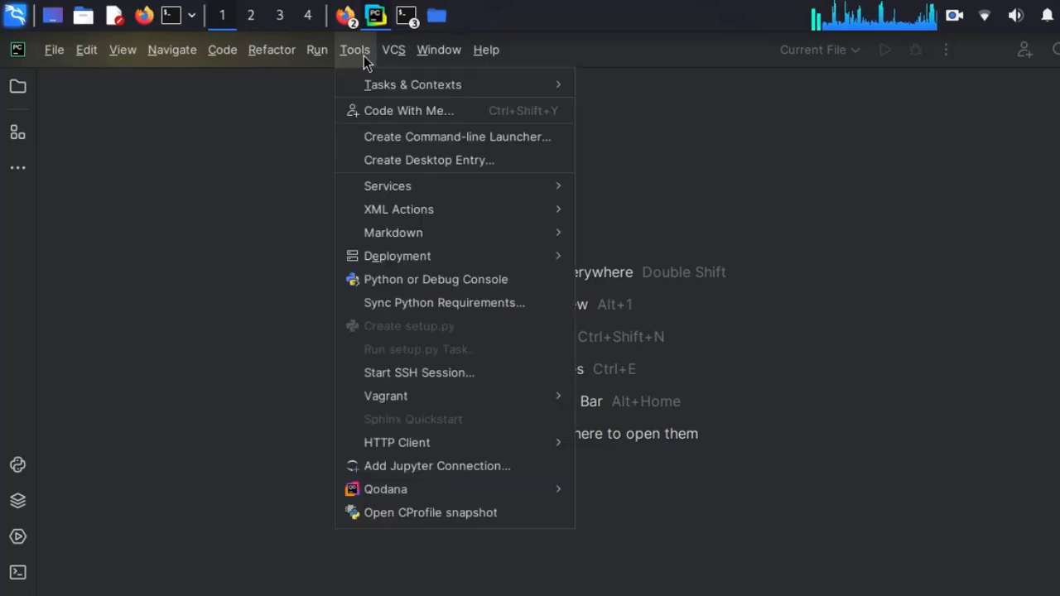
{"action": "left_click", "coordinate": [427, 160]}
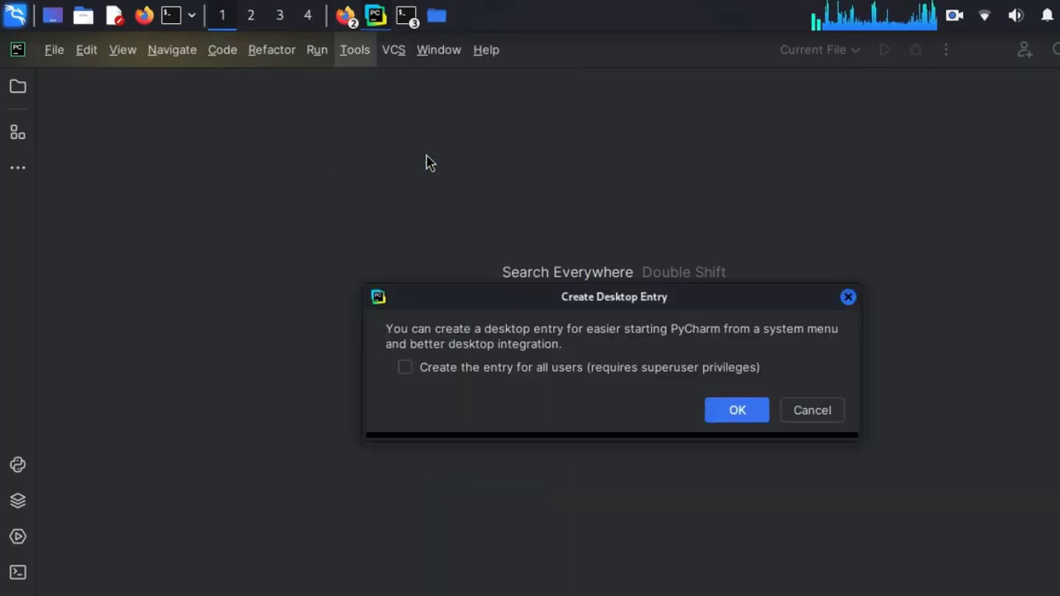
{"action": "left_click", "coordinate": [481, 372]}
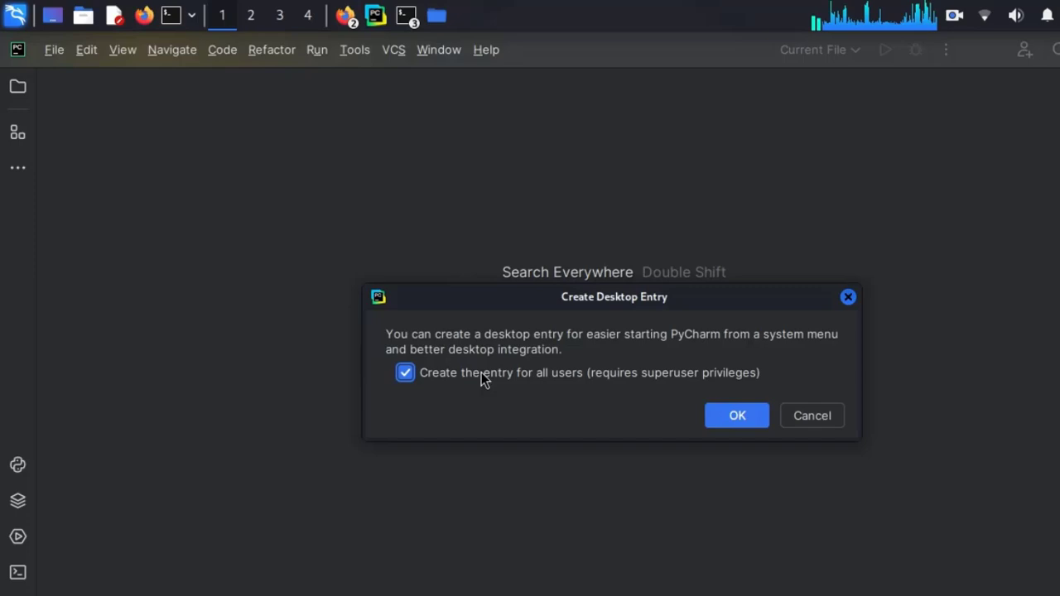
{"action": "left_click", "coordinate": [735, 416]}
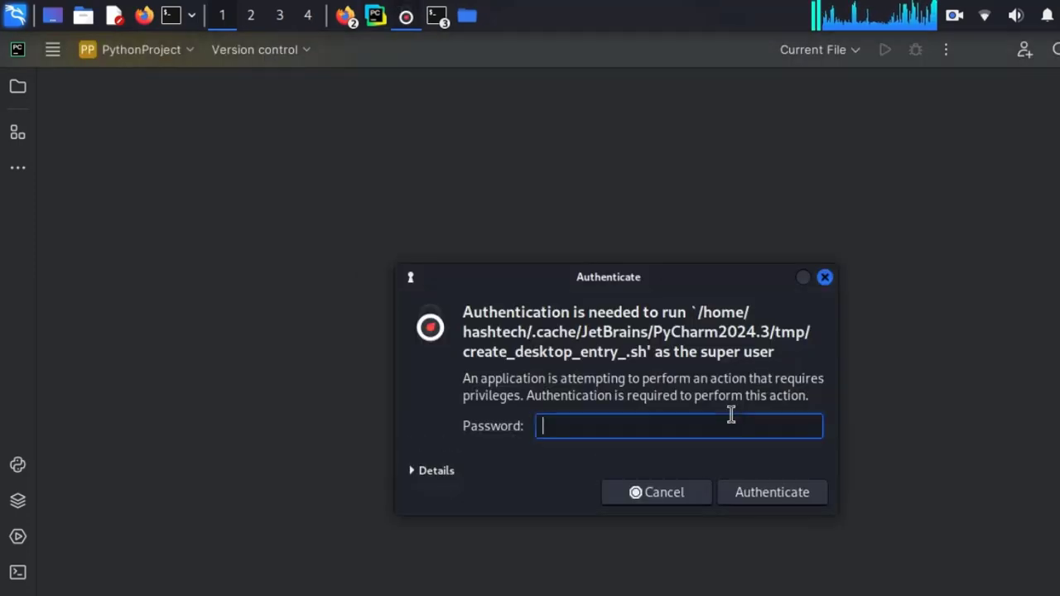
Step: Enter the account password and authenticate creation of the desktop entry as super user
{"action": "type", "text": "********"}
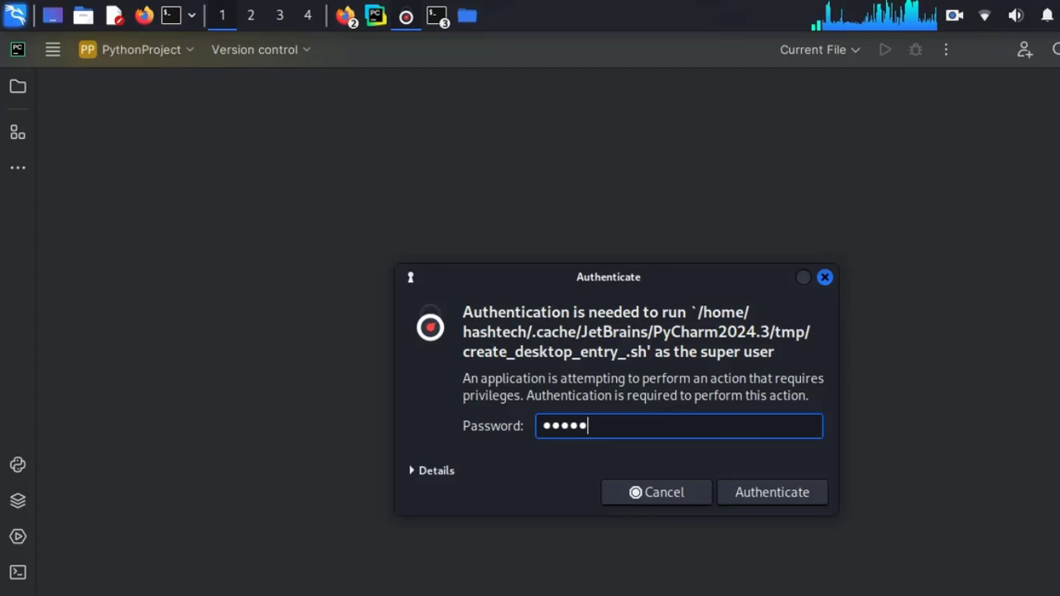
{"action": "type", "text": "*****"}
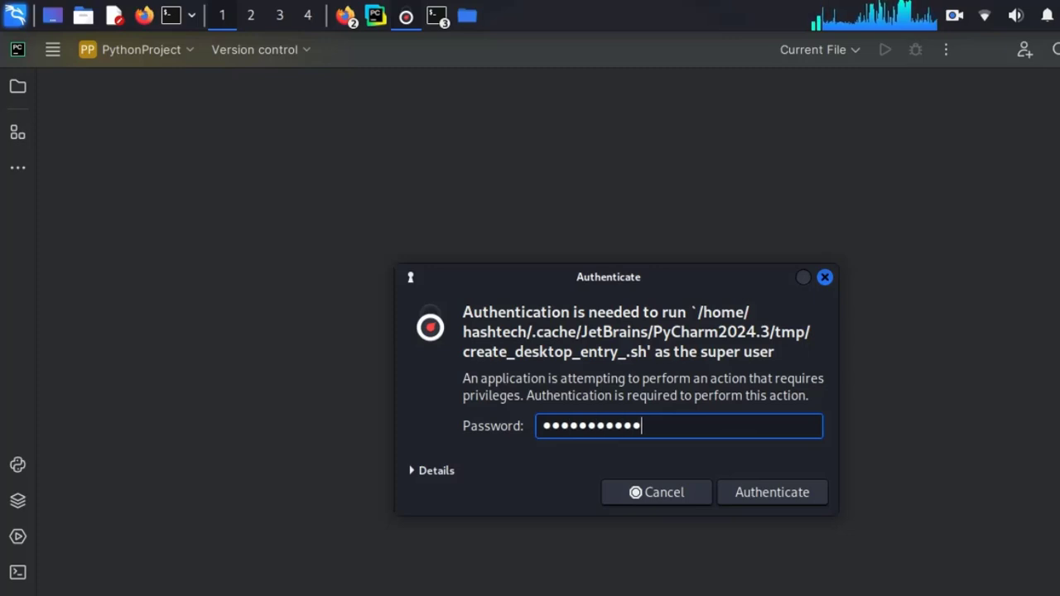
{"action": "left_click", "coordinate": [775, 501]}
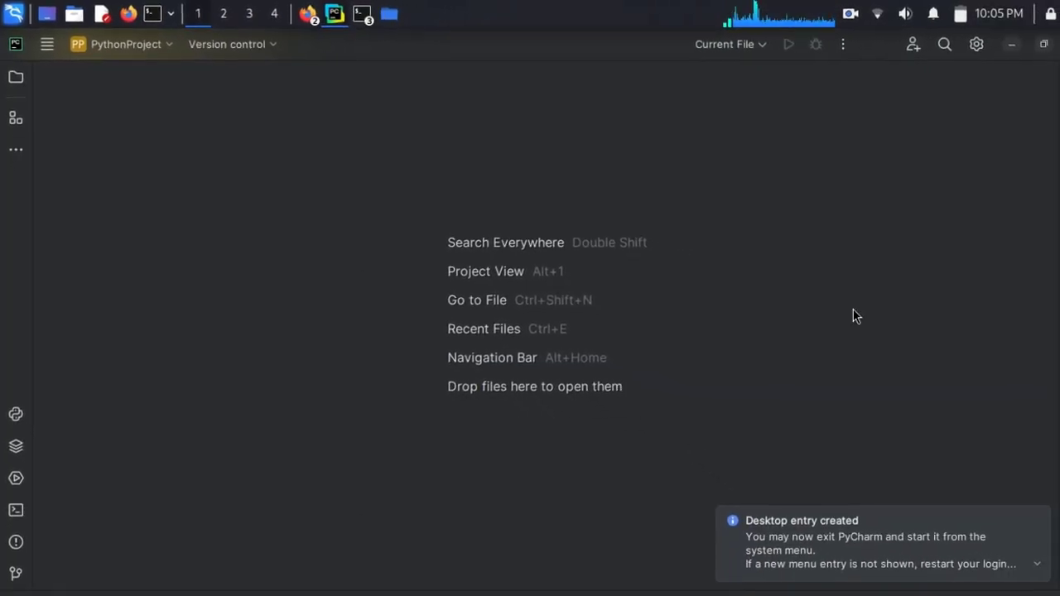
Step: Minimize the PyCharm, file manager and browser windows to reveal the desktop
{"action": "left_click", "coordinate": [1005, 47]}
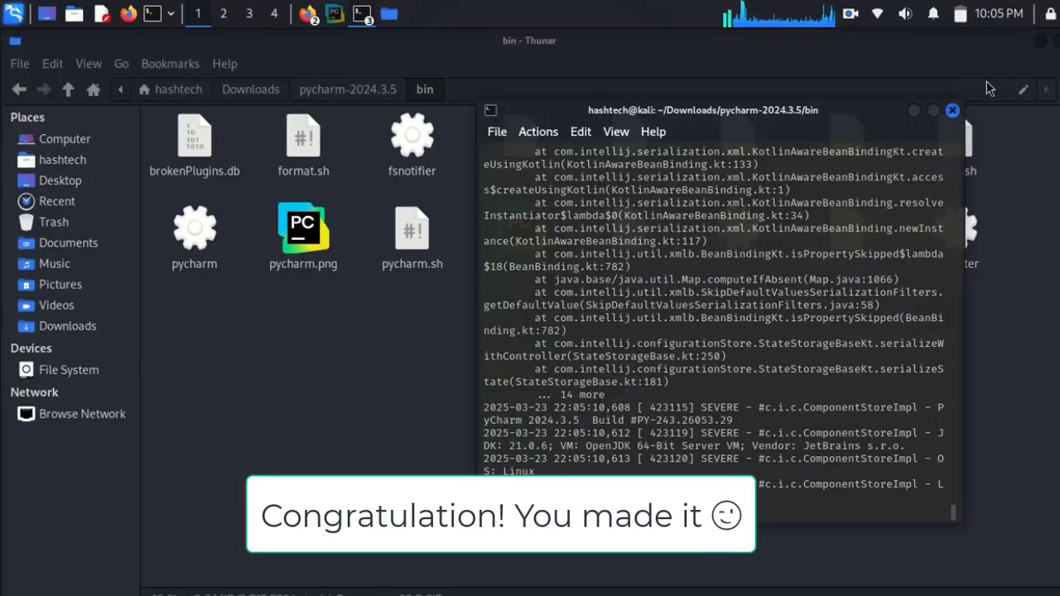
{"action": "left_click", "coordinate": [1042, 43]}
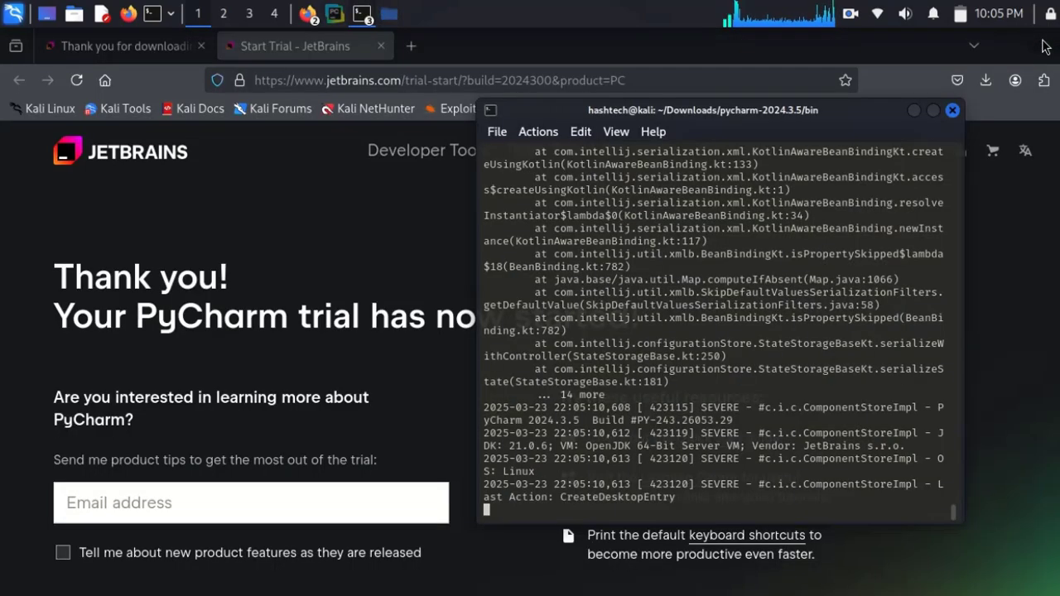
{"action": "left_click", "coordinate": [1034, 54]}
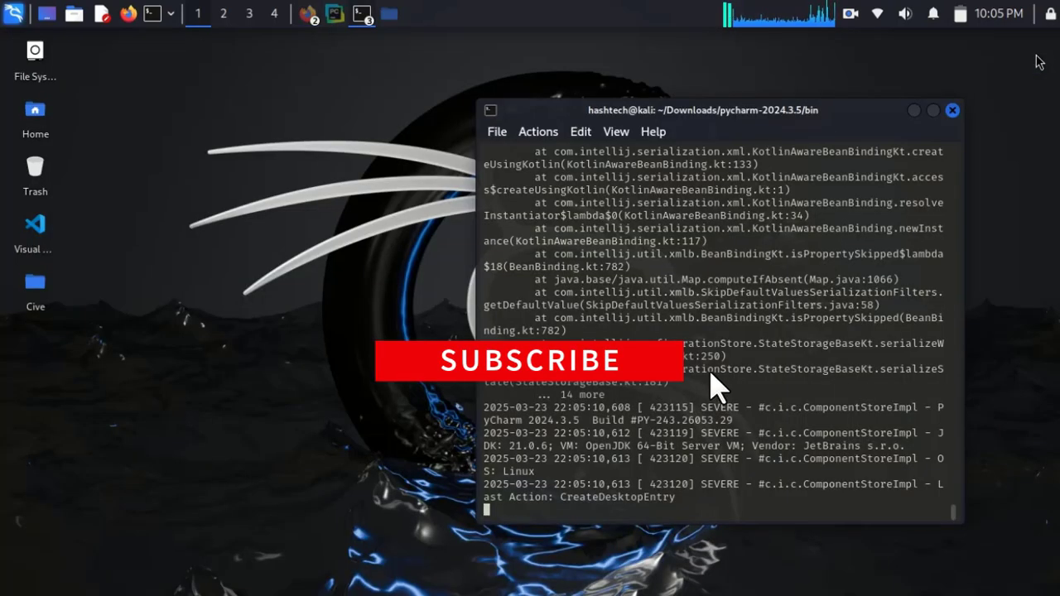